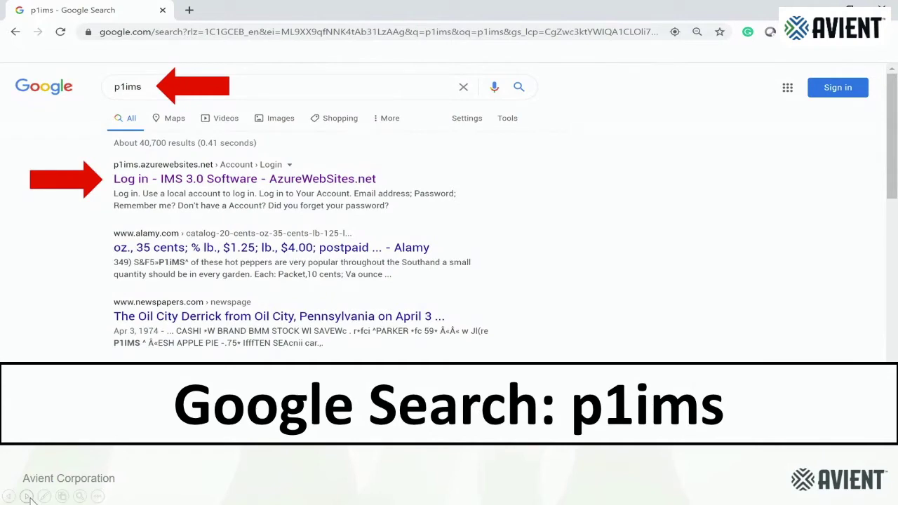
left_click(27, 496)
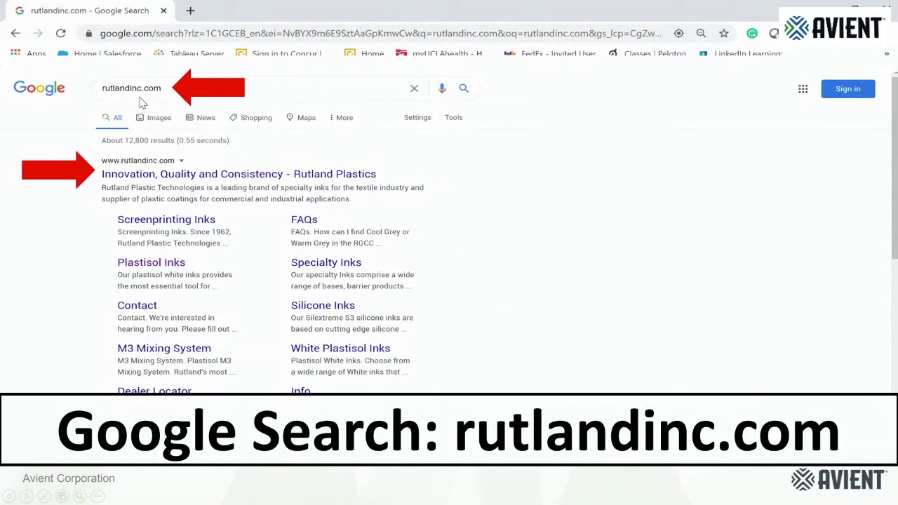
left_click(27, 496)
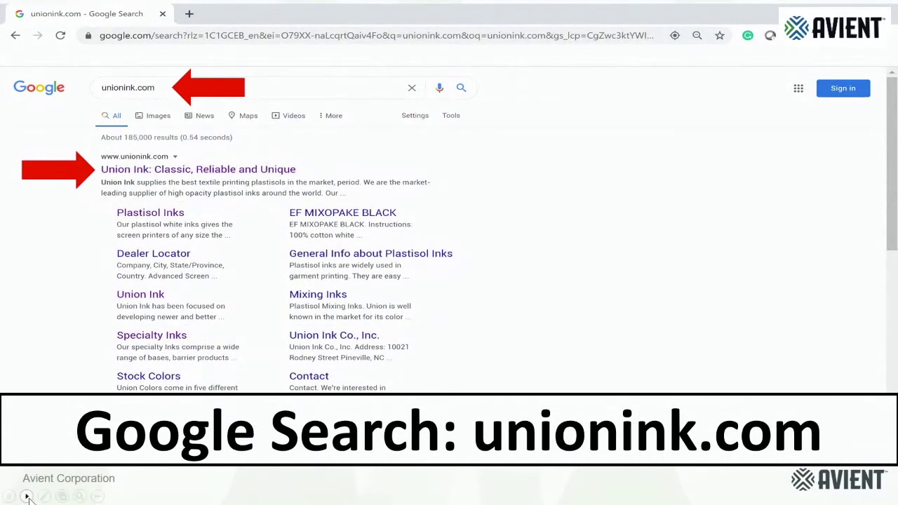
left_click(26, 496)
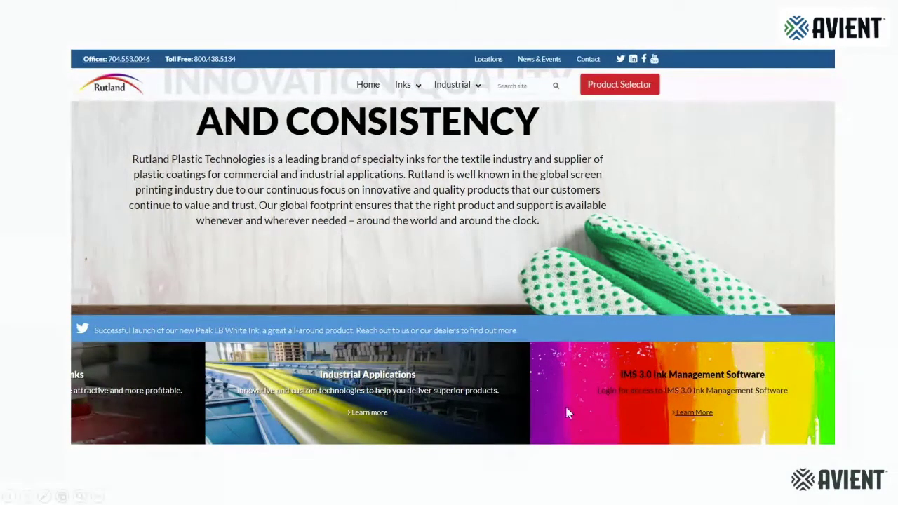
left_click(26, 496)
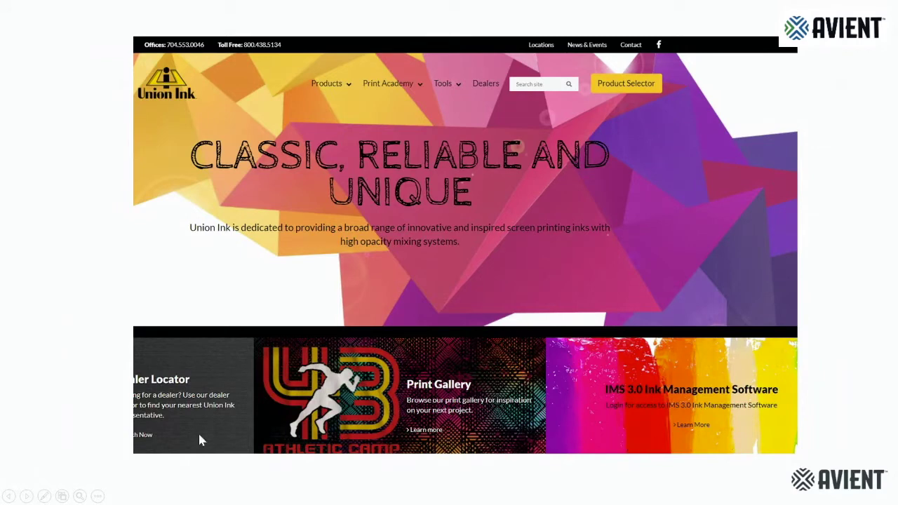
left_click(26, 496)
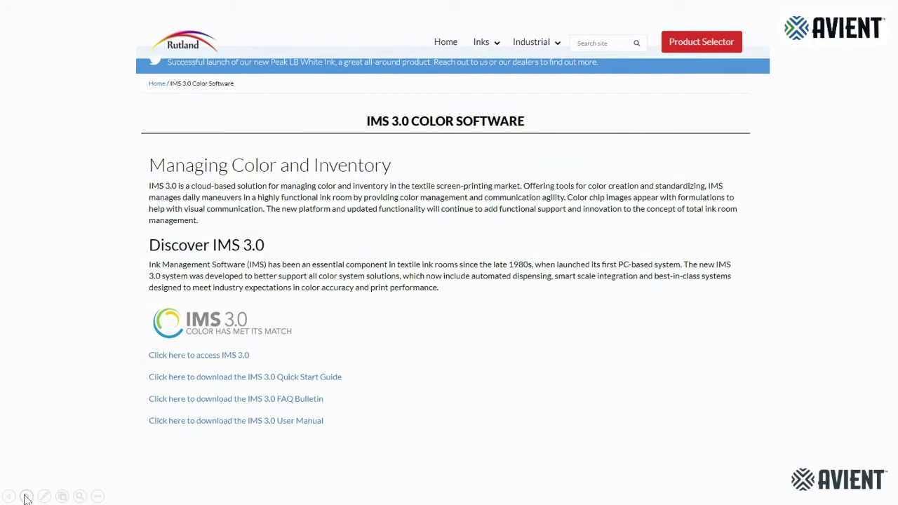
left_click(26, 497)
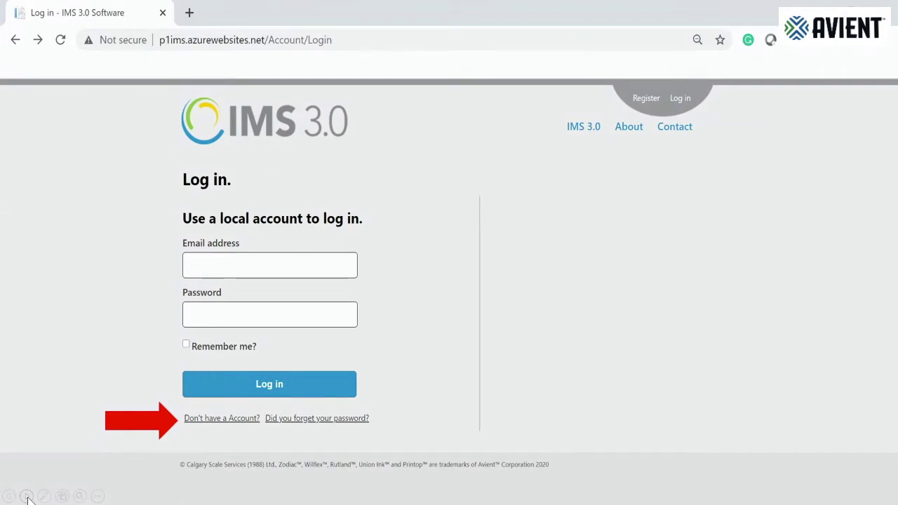
left_click(25, 497)
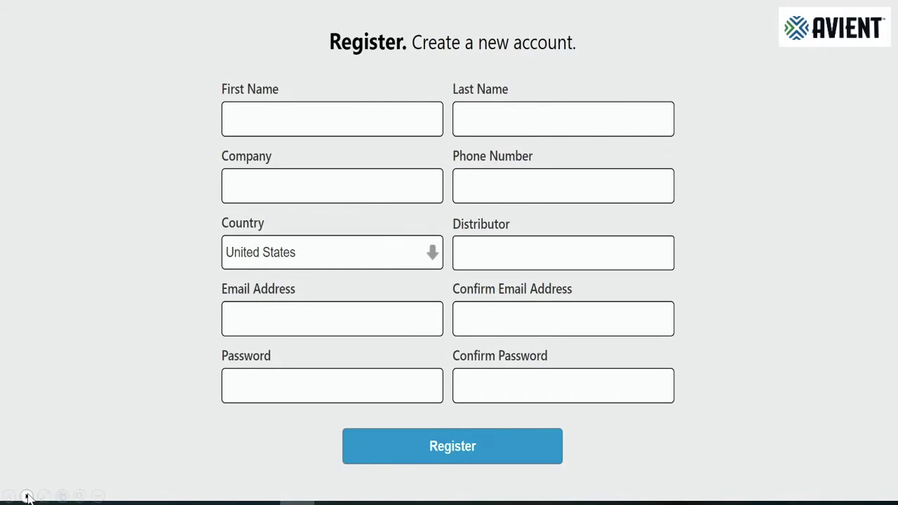
left_click(28, 497)
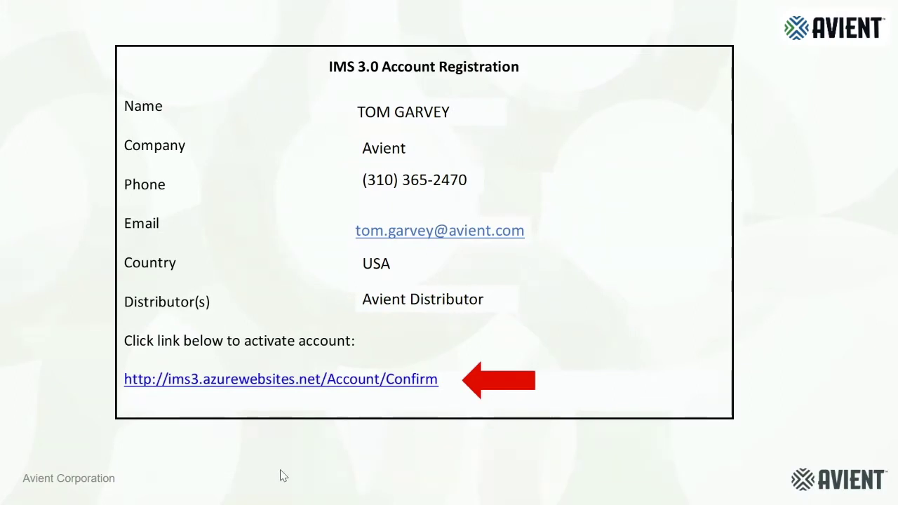
left_click(27, 497)
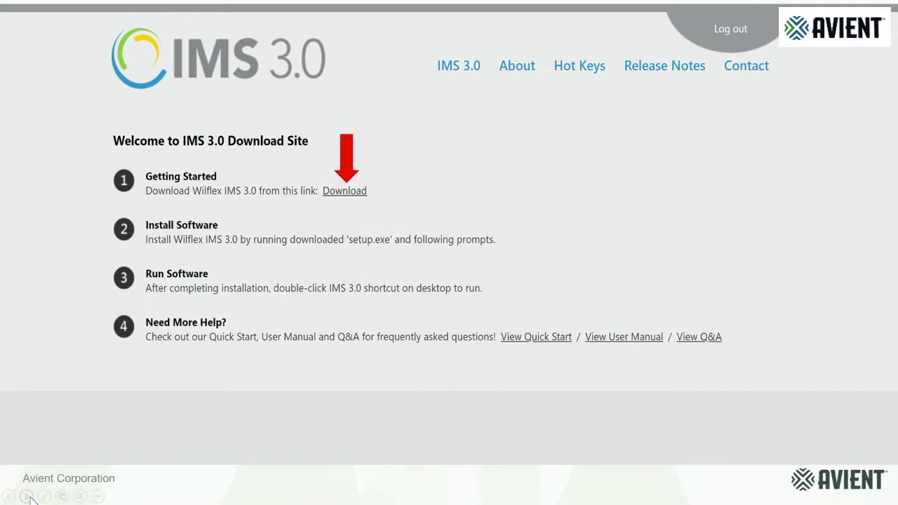
left_click(27, 497)
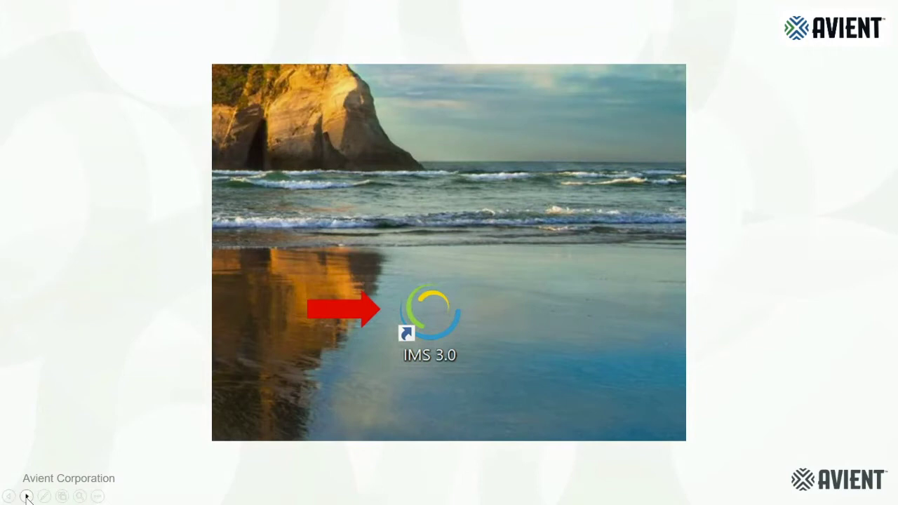
left_click(26, 497)
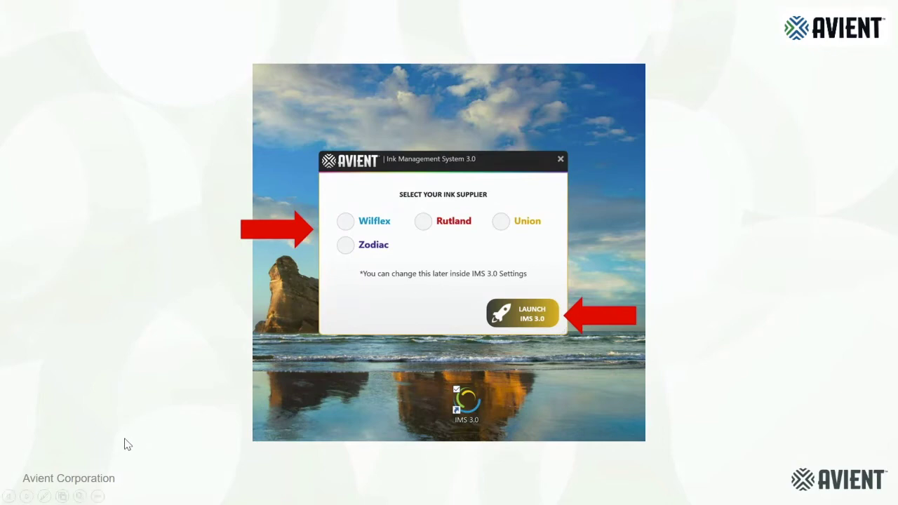
left_click(26, 496)
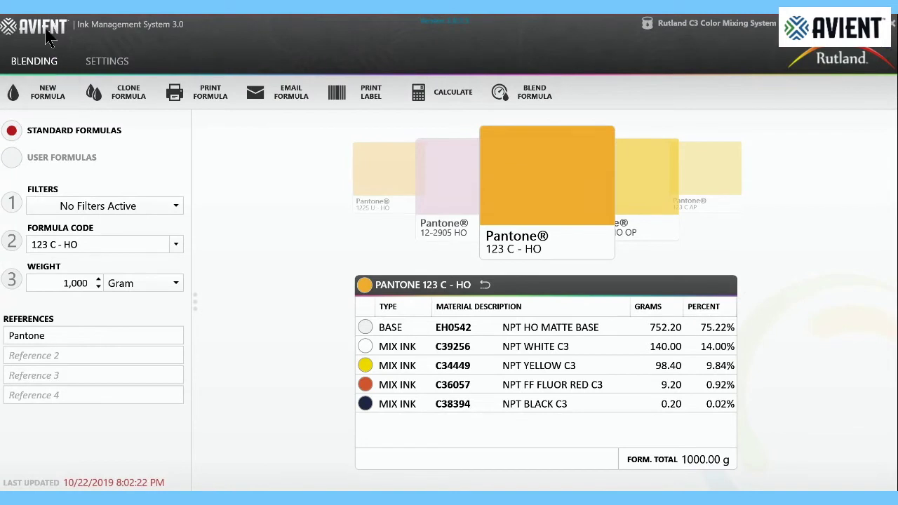
Examine the available color mixing systems, the formula filter options with their base types, and the weight units.
left_click(726, 28)
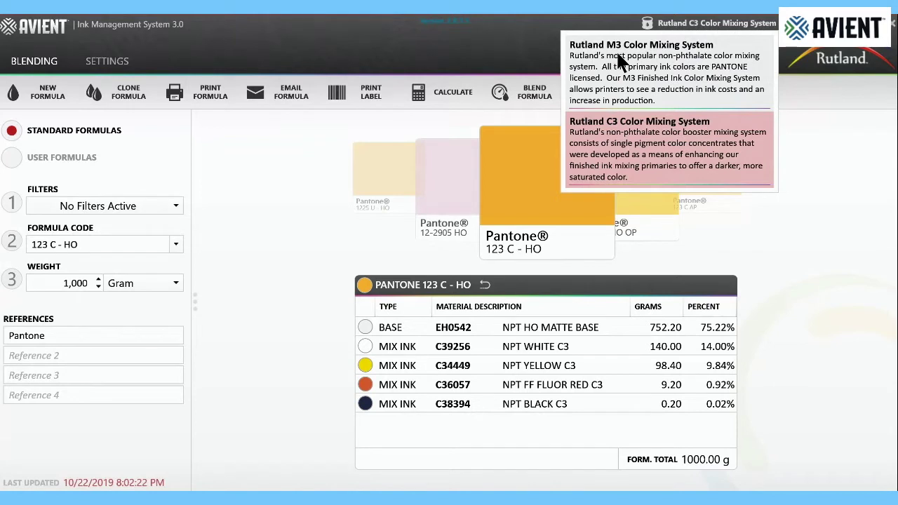
left_click(528, 43)
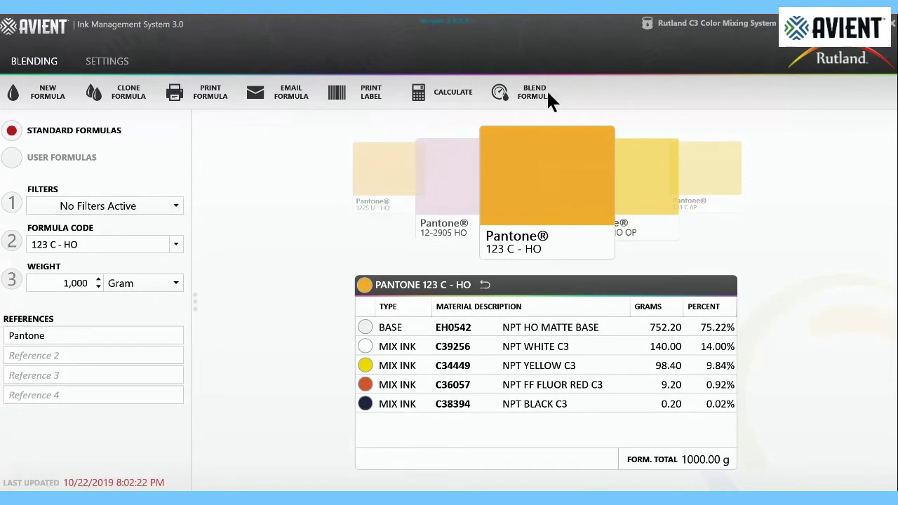
left_click(176, 208)
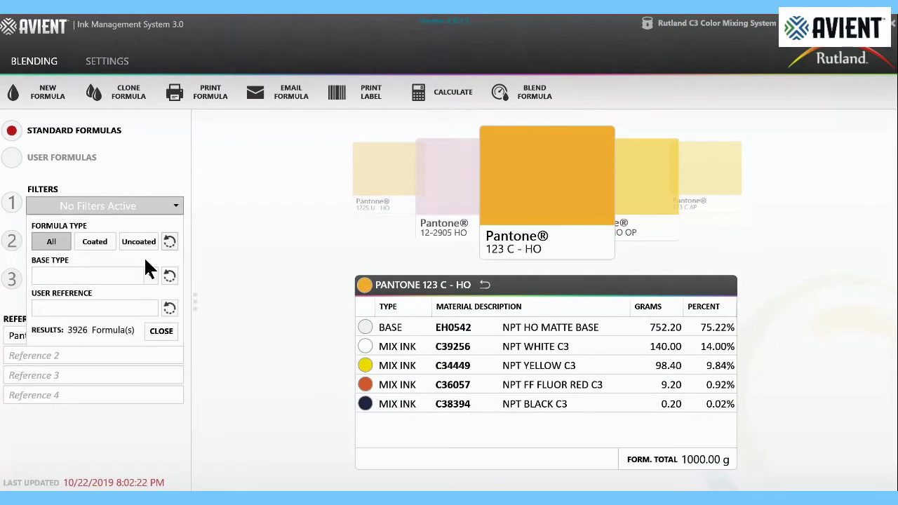
left_click(150, 275)
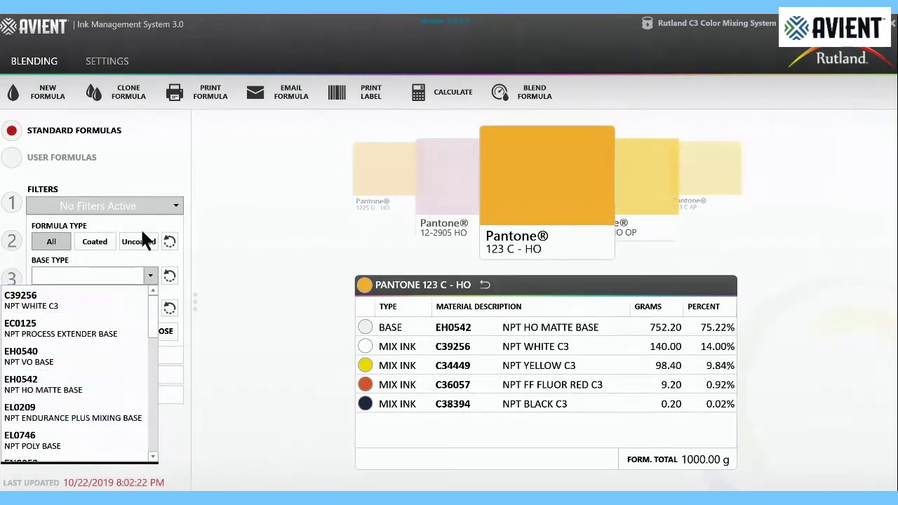
left_click(185, 223)
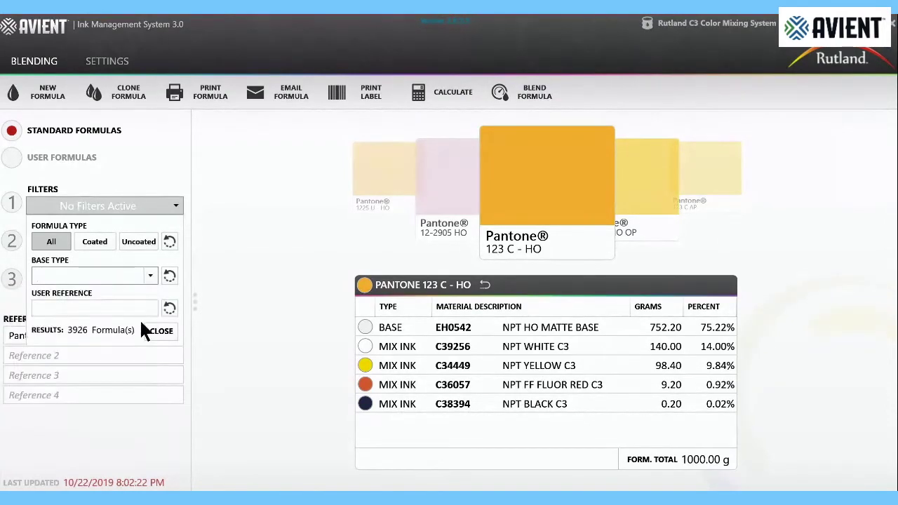
left_click(205, 315)
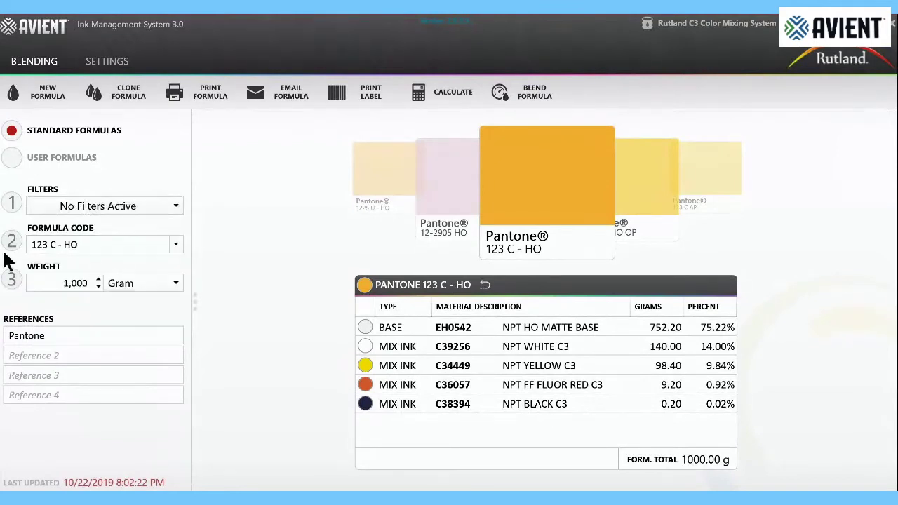
left_click(31, 247)
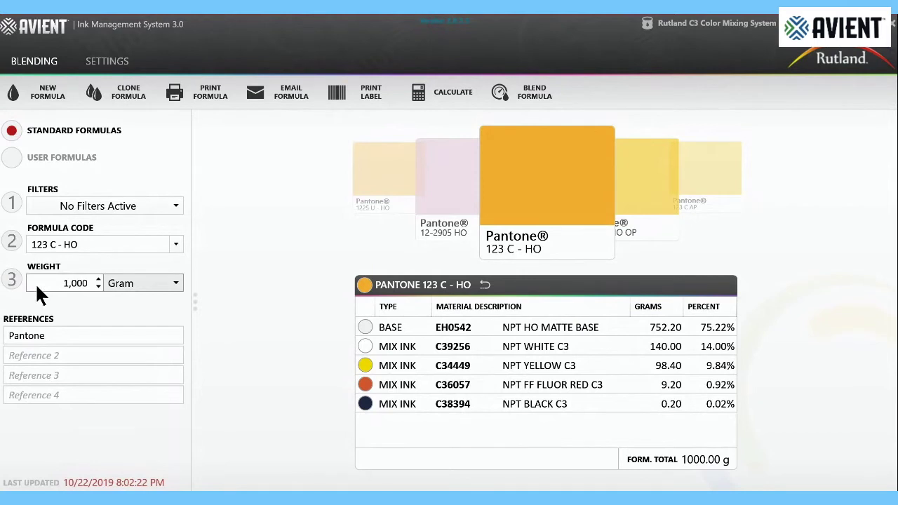
left_click(177, 284)
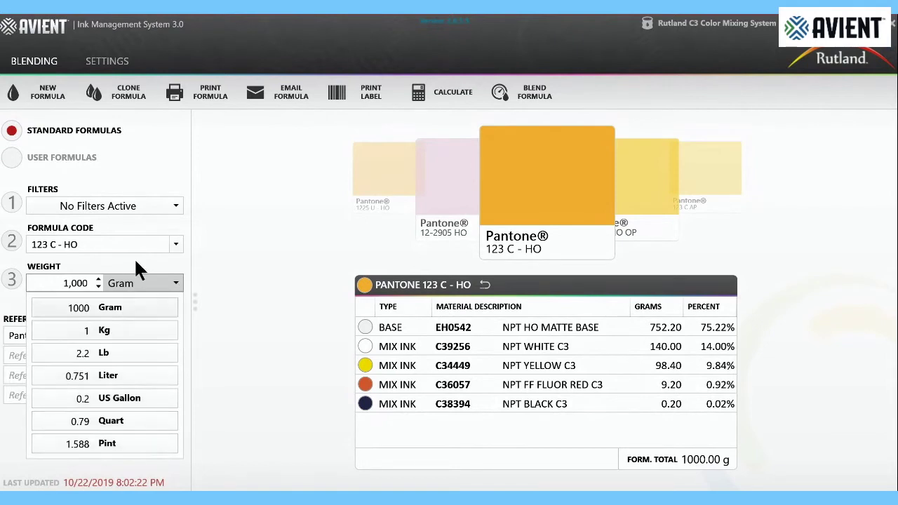
left_click(187, 273)
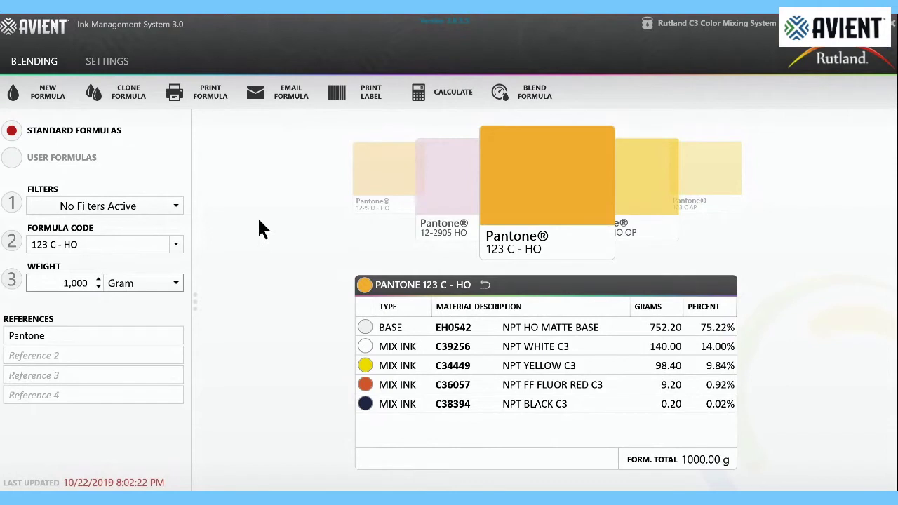
Create a new user formula "test" with 1000 g of NPT VO BASE and add 50 g of NPT FF FLUOR LEMON C3.
left_click(48, 93)
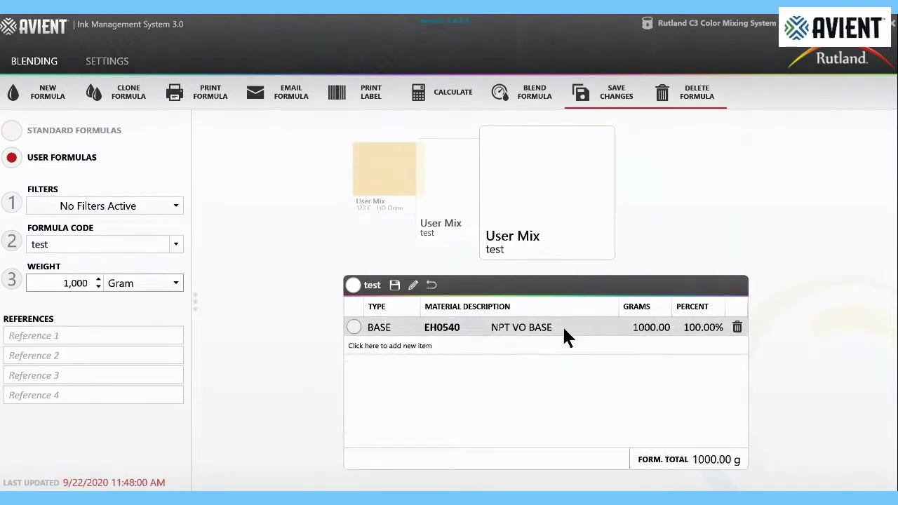
left_click(411, 350)
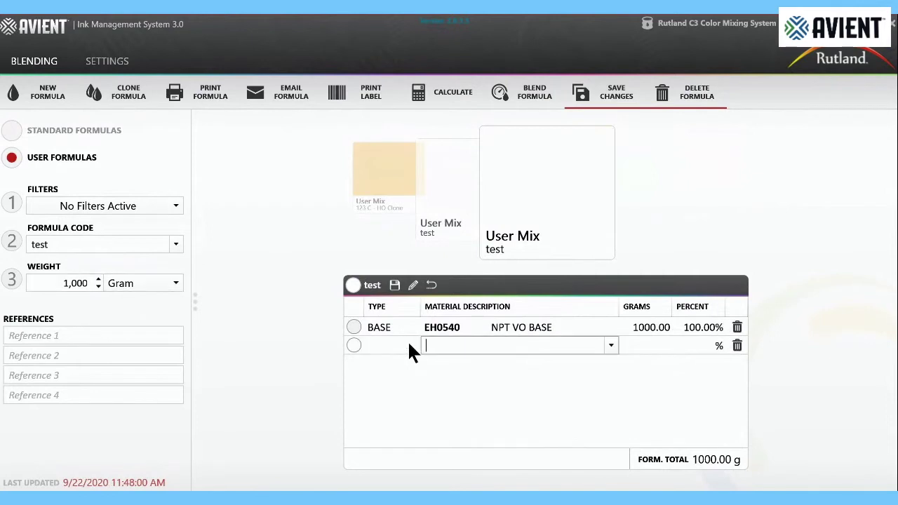
left_click(611, 346)
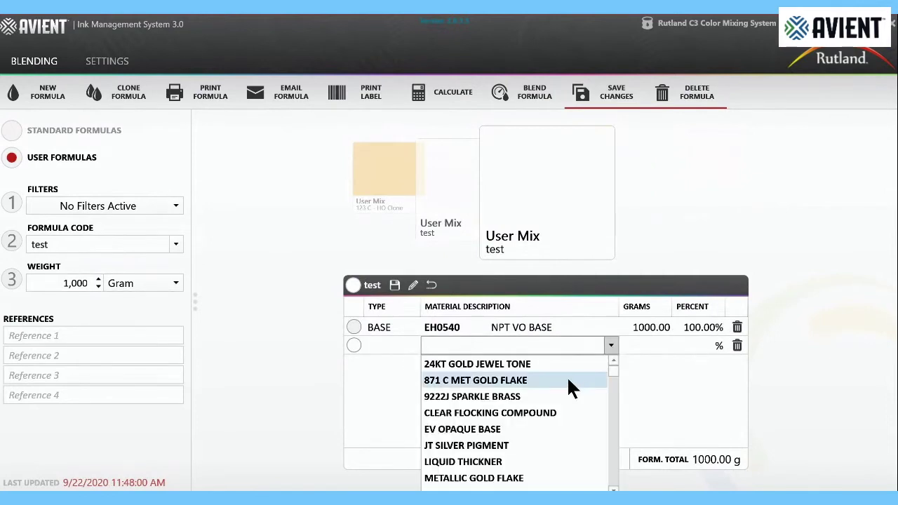
scroll(568, 383, "down", 3)
scroll(525, 403, "down", 2)
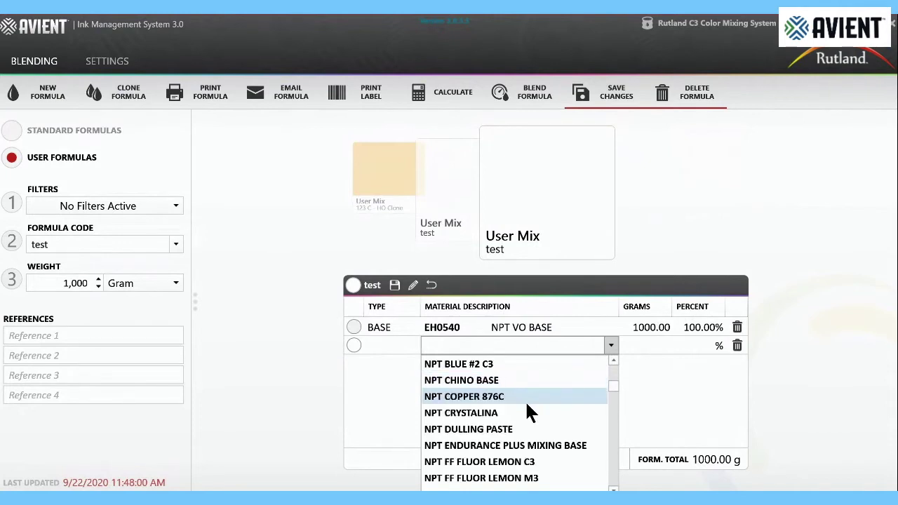
scroll(527, 406, "down", 1)
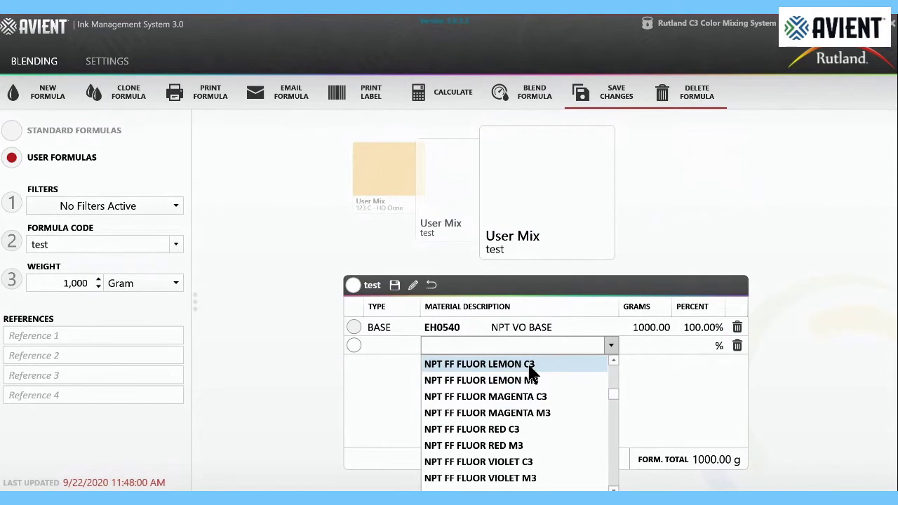
left_click(531, 372)
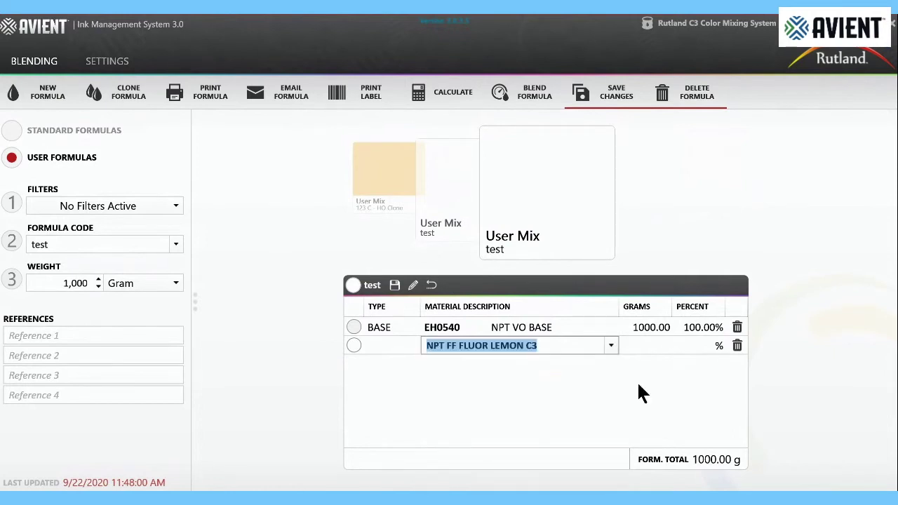
left_click(655, 345)
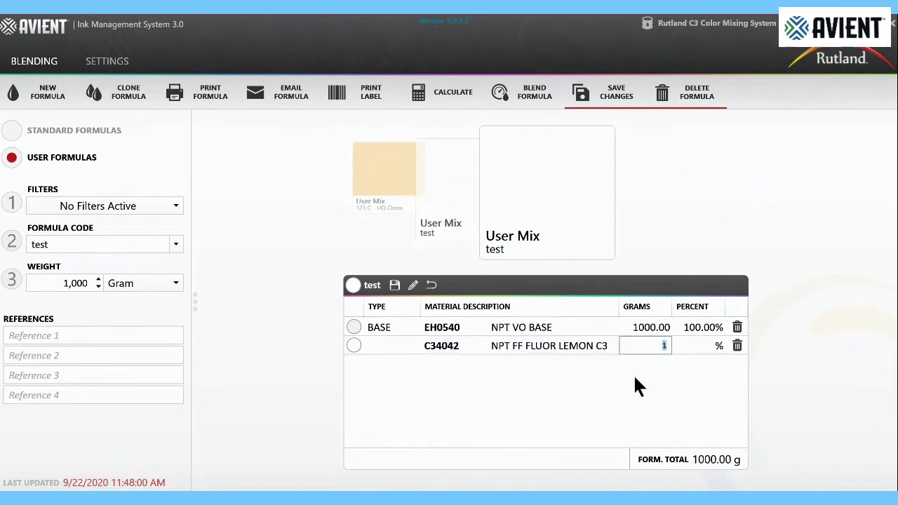
type("50")
key("Return")
Add 20 g of NPT BLUE #2 C3 to the test formula and save the changes.
left_click(377, 369)
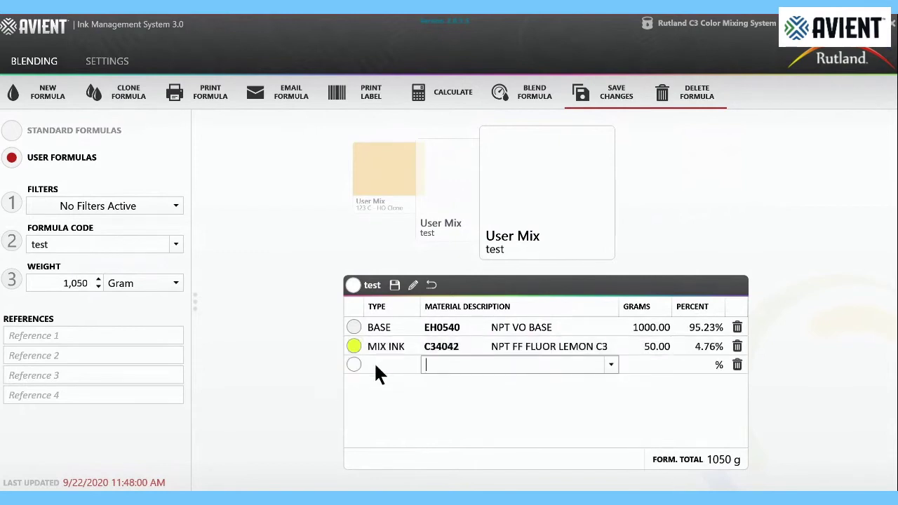
left_click(611, 365)
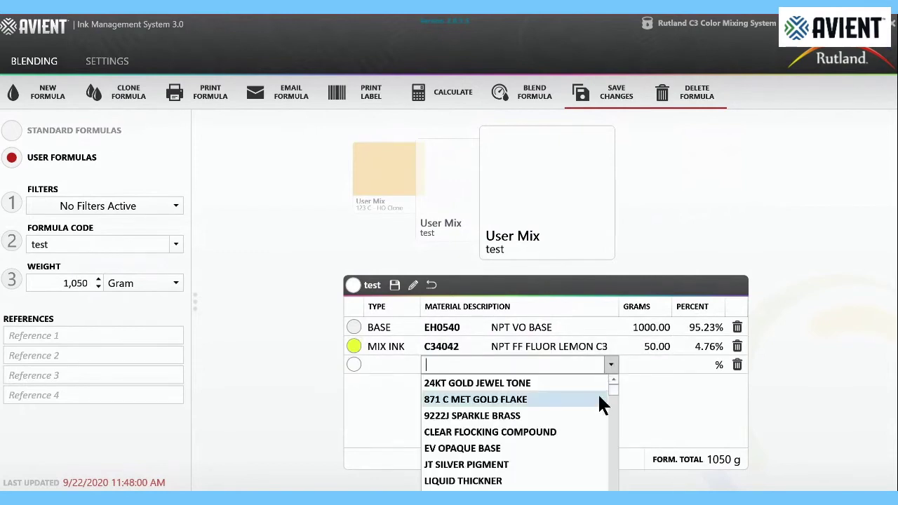
scroll(560, 421, "down", 3)
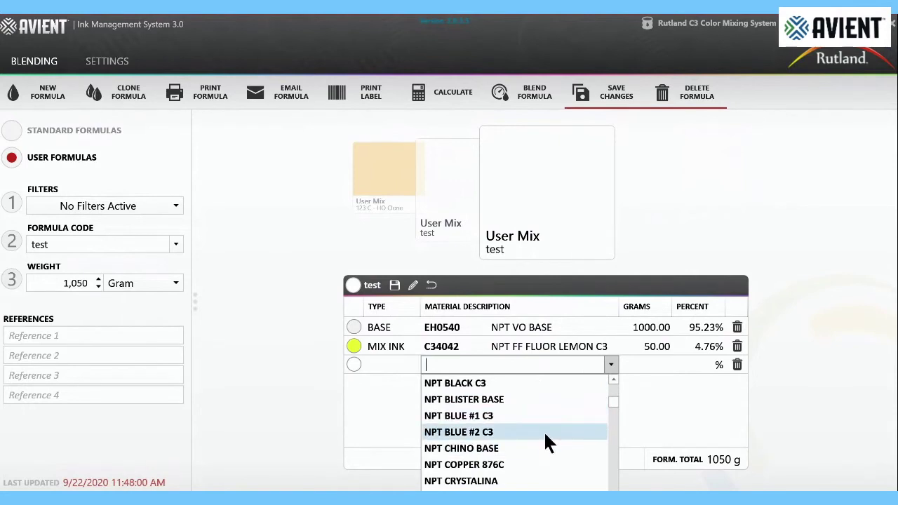
left_click(544, 432)
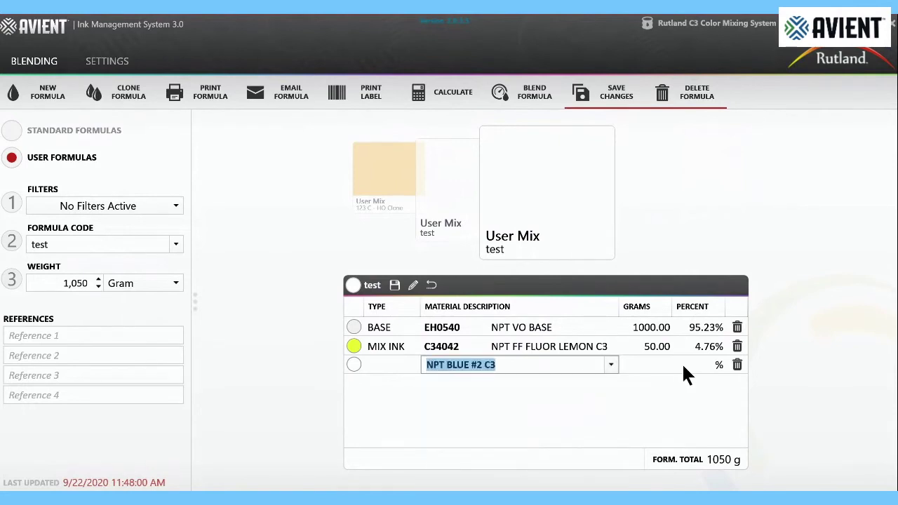
left_click(654, 365)
double_click(655, 366)
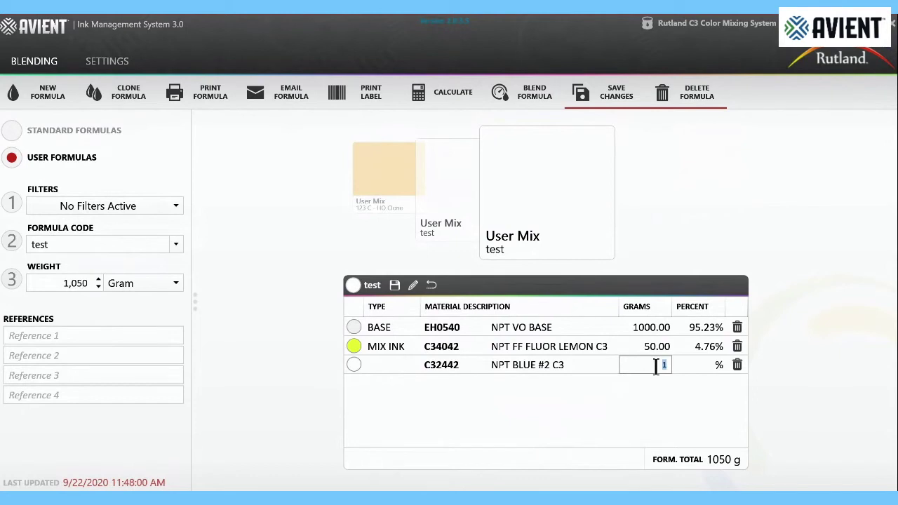
type("20")
key("Return")
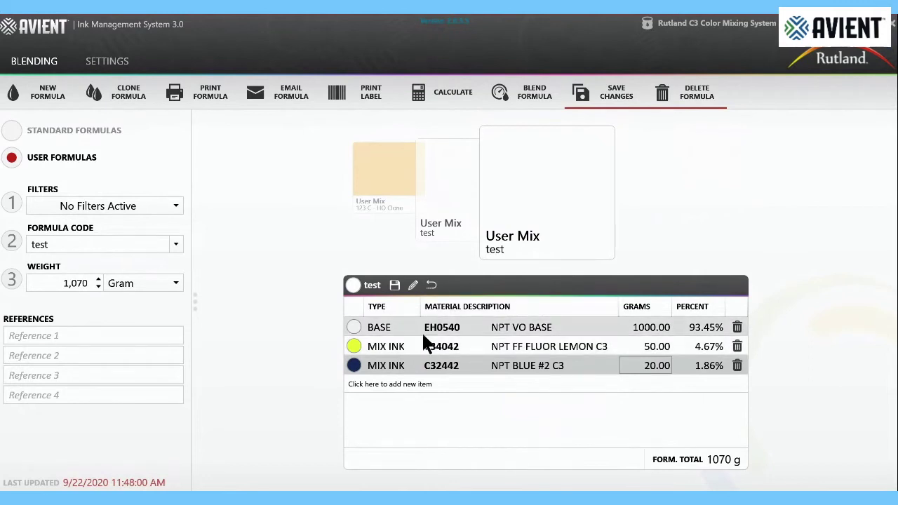
left_click(603, 98)
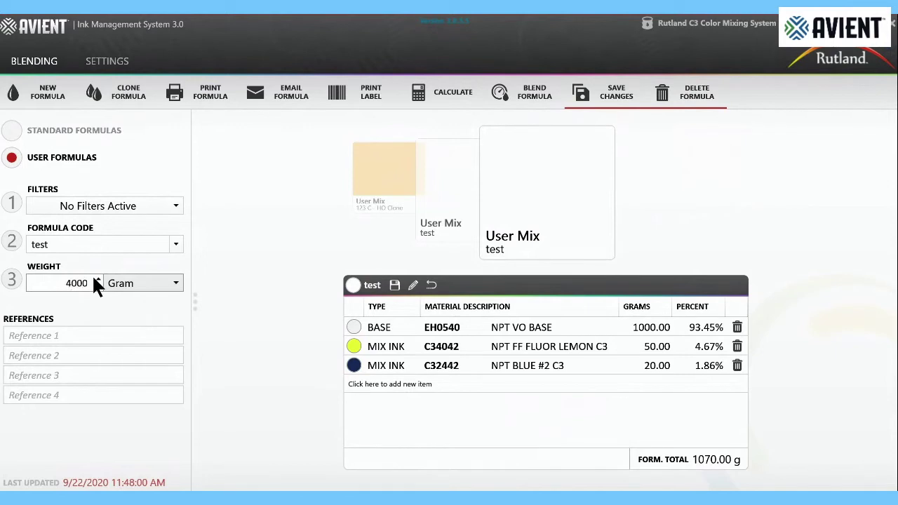
Scale the test formula to a total weight of 4000 g and rescale it to 1000 g.
key("Return")
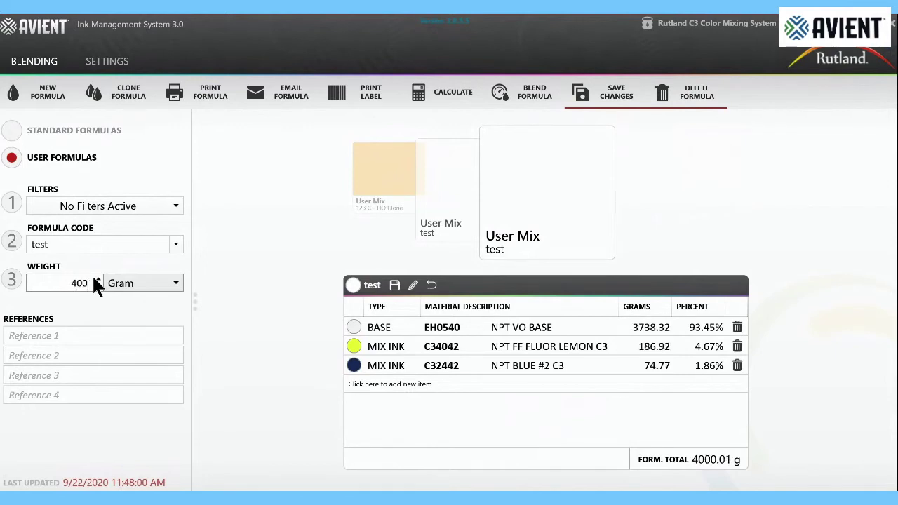
type("1000")
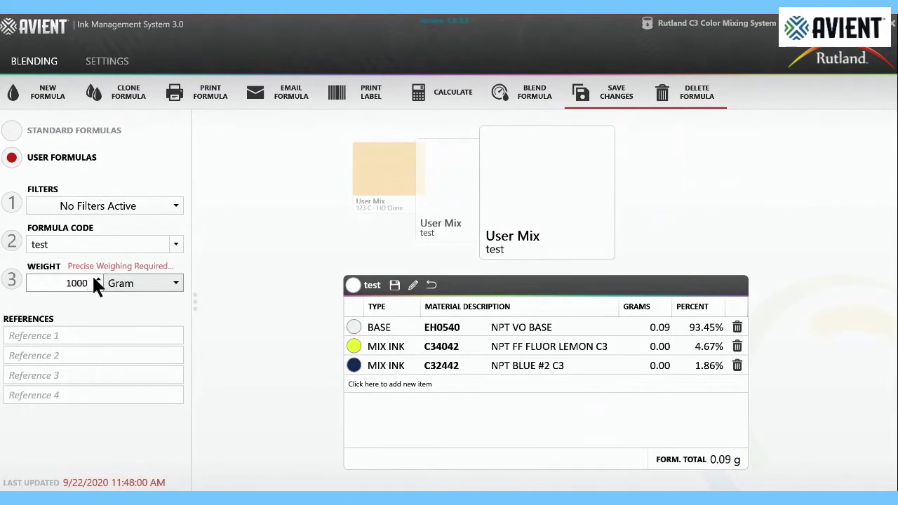
key("Return")
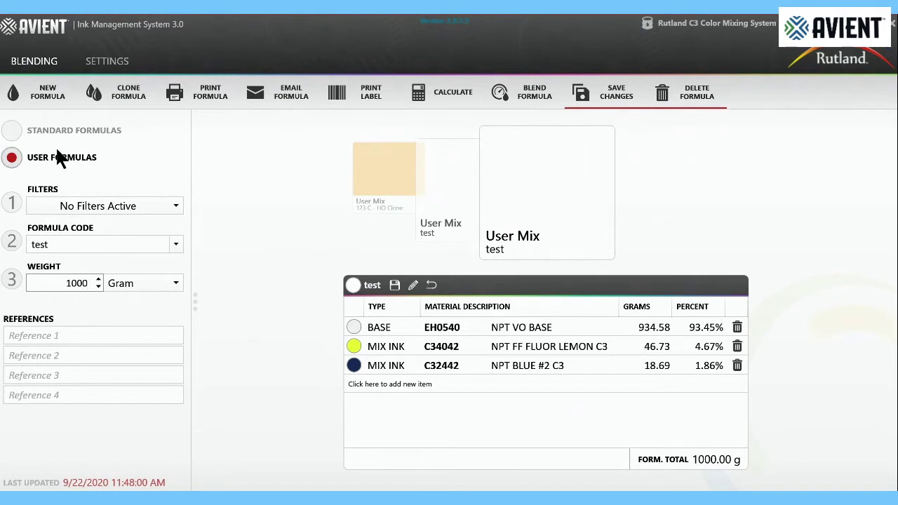
Look up the standard Pantone formula 123 C - HO and clone it as a user formula.
left_click(12, 131)
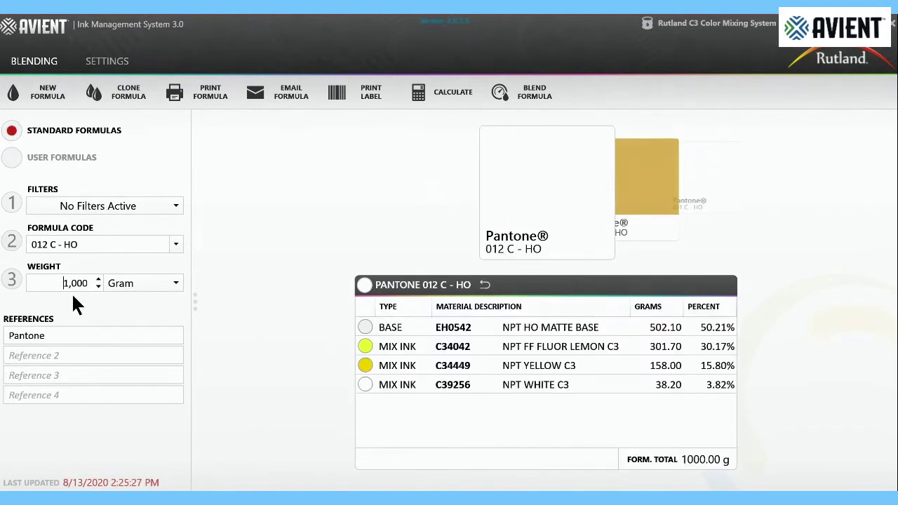
left_click_drag(91, 244, 7, 242)
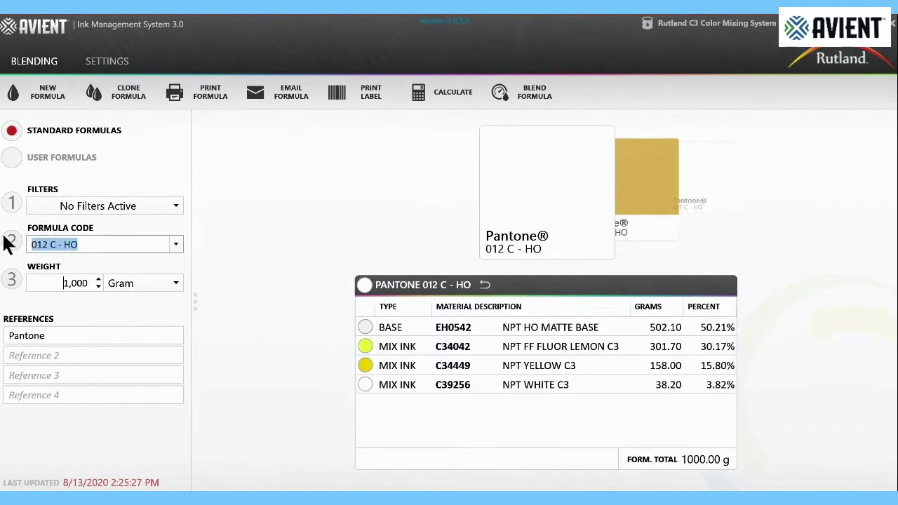
type("1")
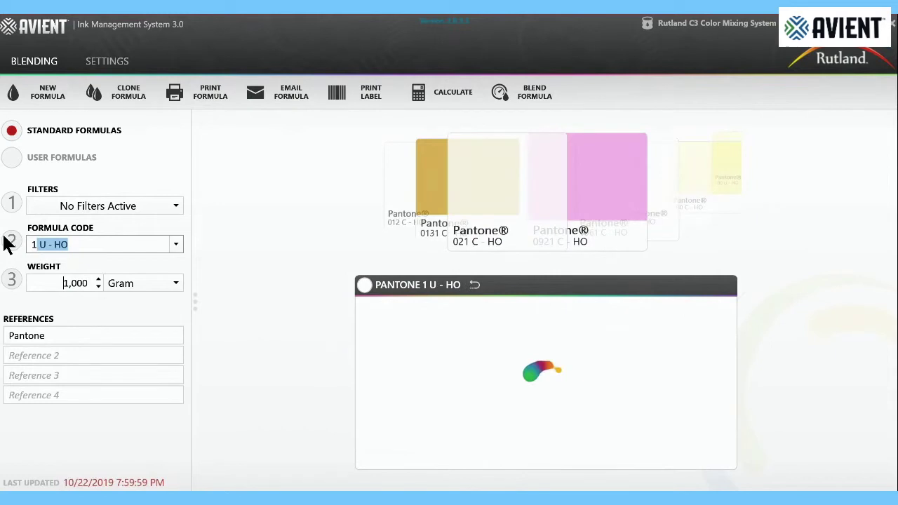
type("23")
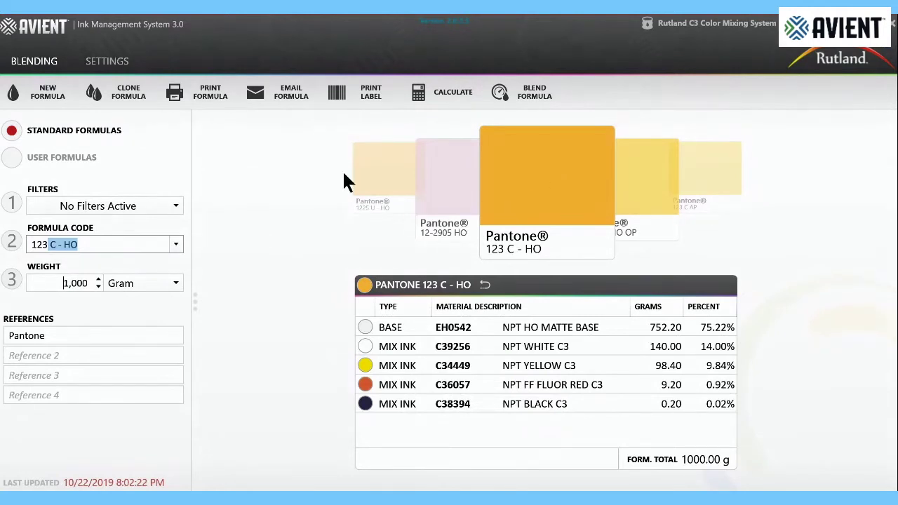
left_click(121, 89)
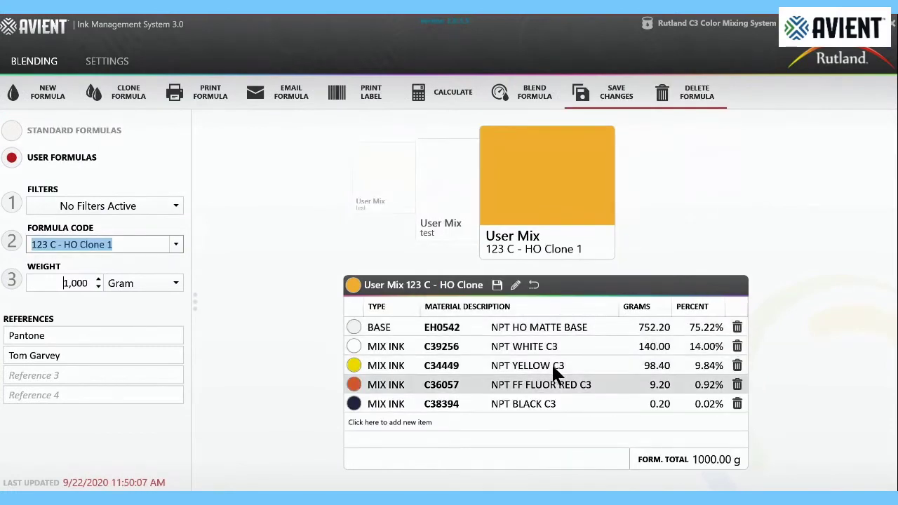
Set NPT YELLOW C3 to 50 g and NPT FF FLUOR RED C3 to 2 g in the cloned formula, and save the changes.
left_click(655, 370)
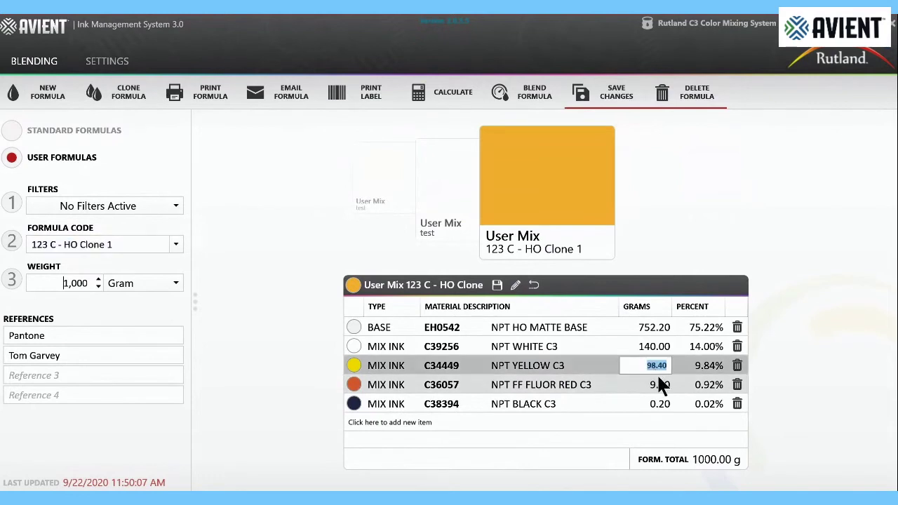
type("50")
left_click(659, 384)
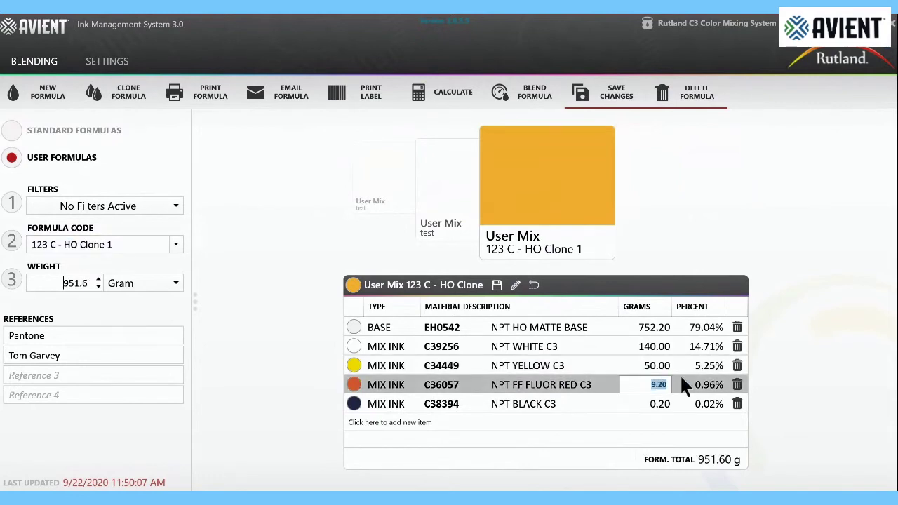
left_click(667, 385)
key("BackSpace")
key("BackSpace")
key("BackSpace")
key("BackSpace")
type("0")
key("Tab")
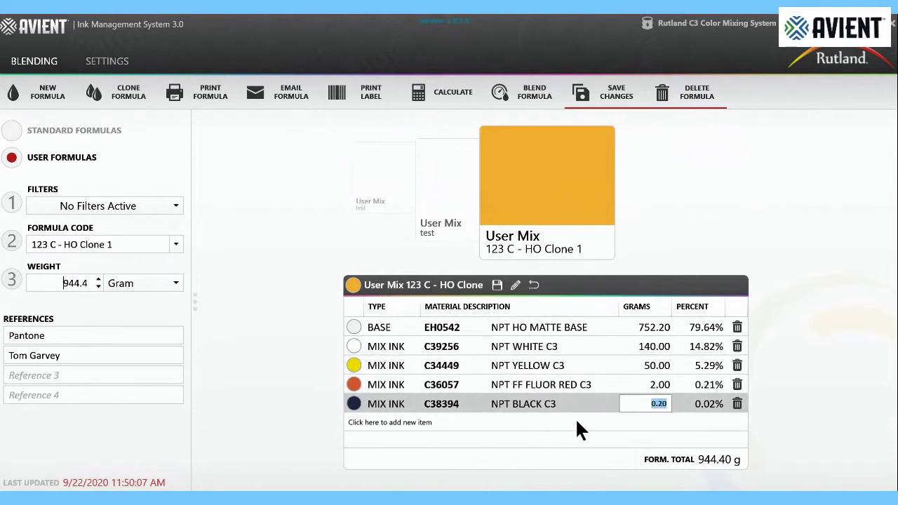
left_click(595, 95)
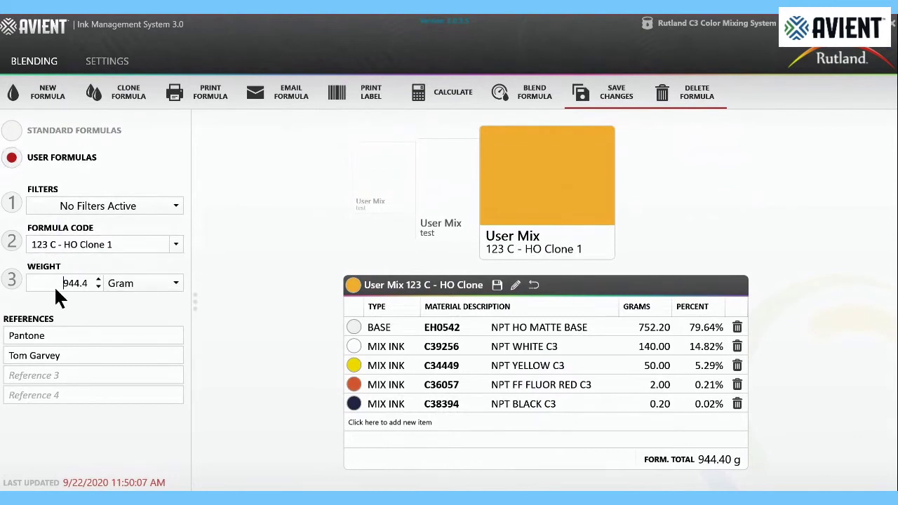
Scale the cloned formula to 1000 g and open the label properties in its print label preview.
double_click(86, 282)
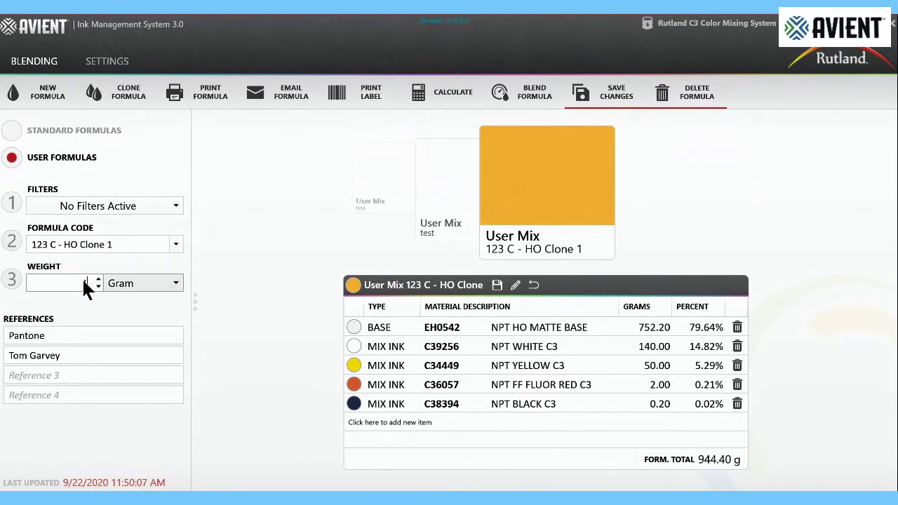
key("Return")
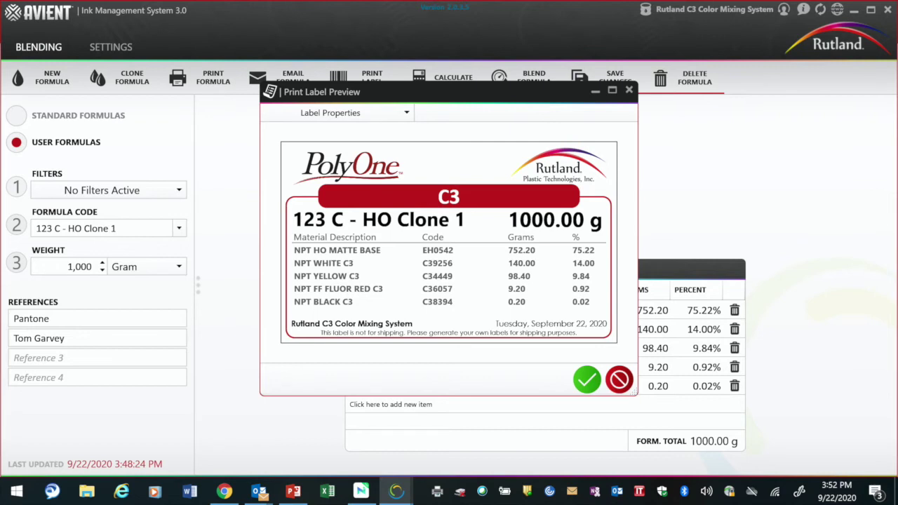
left_click(336, 113)
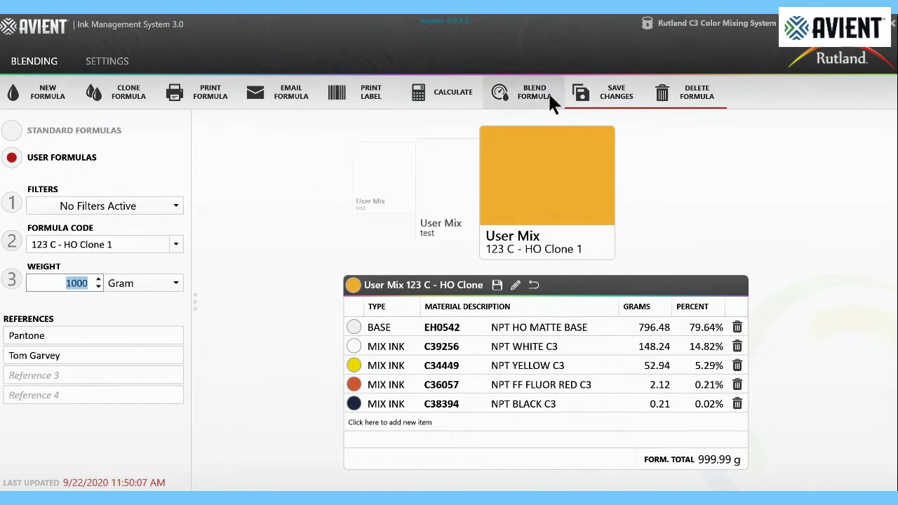
key("Return")
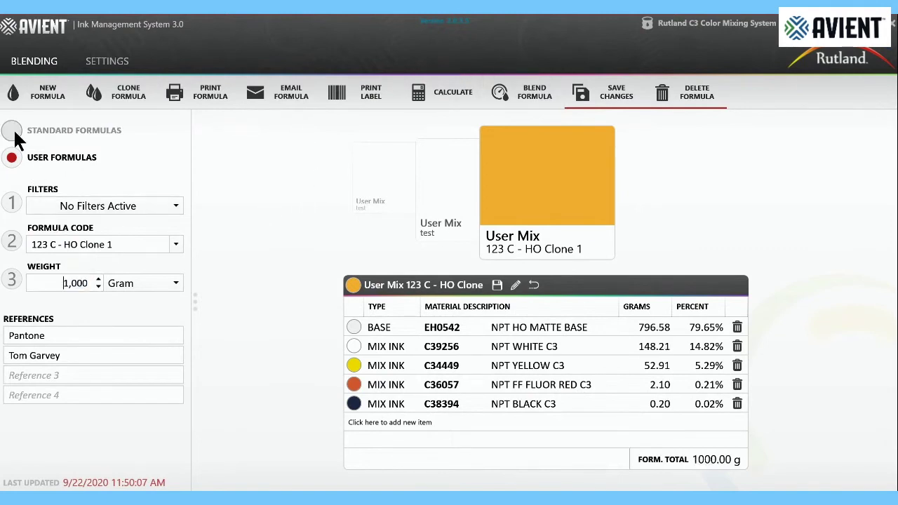
Return to the standard formulas, load Pantone 123 C - HO and open the Calculate tool for it.
left_click(13, 131)
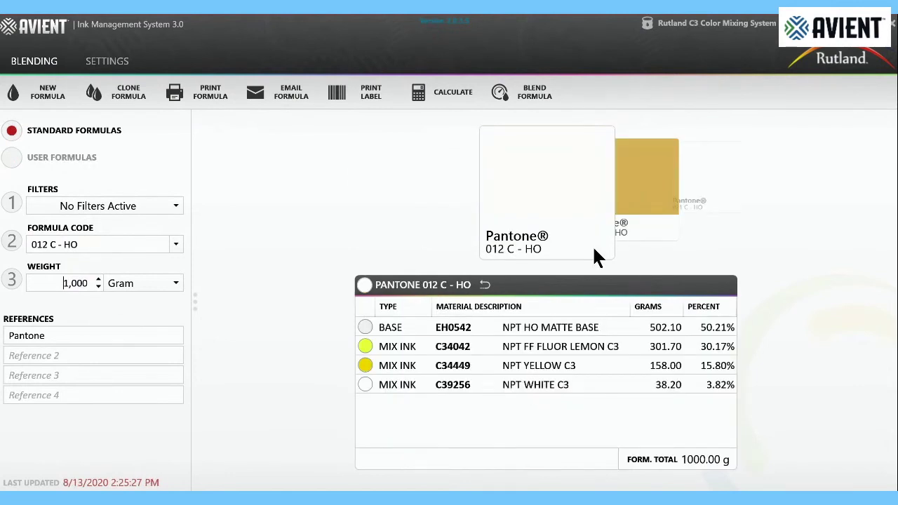
left_click(54, 244)
left_click_drag(85, 244, 68, 179)
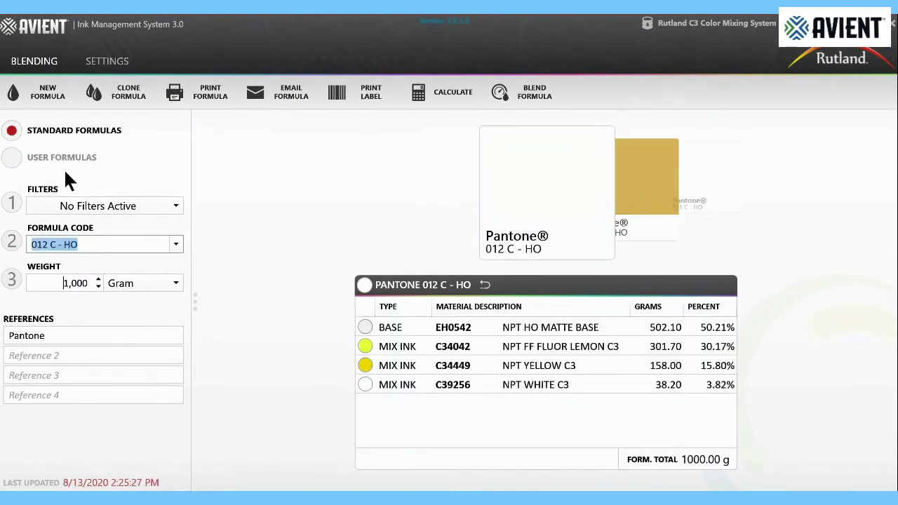
type("12")
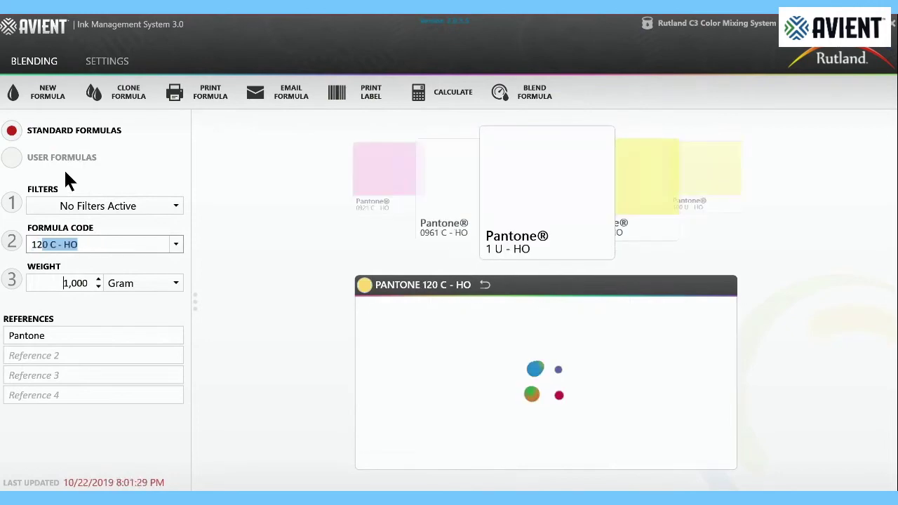
type("3")
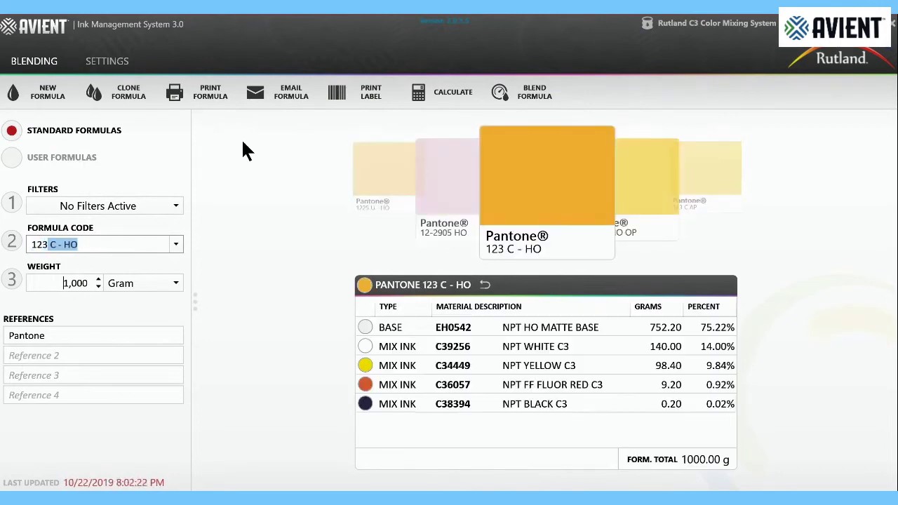
left_click(421, 100)
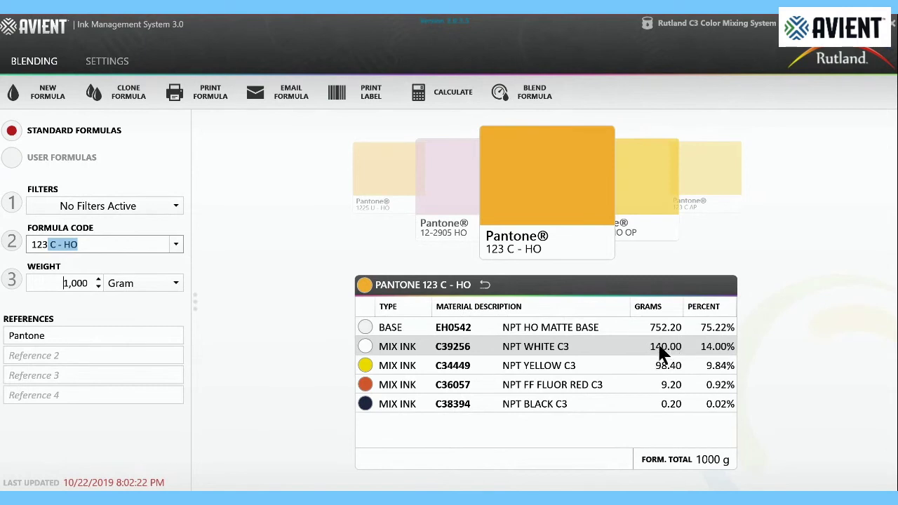
left_click(661, 346)
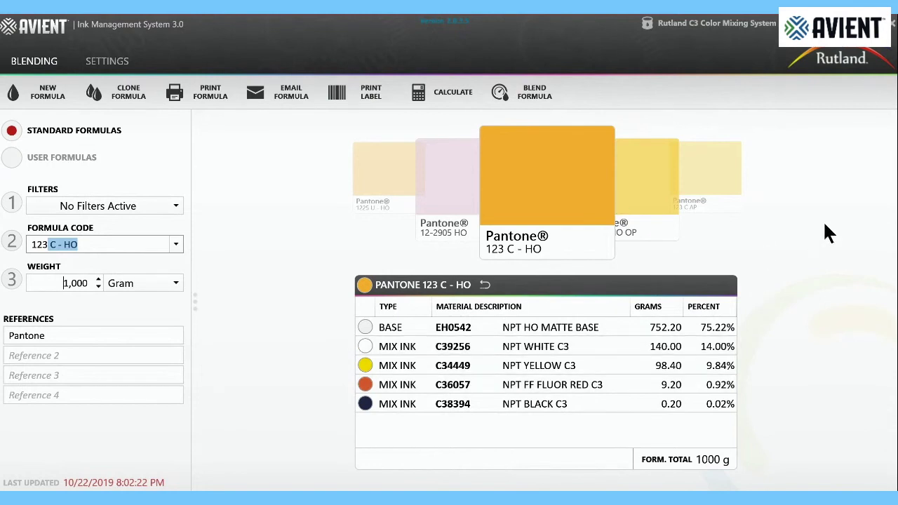
Open the general settings, try Zodiac as the ink supplier and switch back to Rutland.
left_click(109, 61)
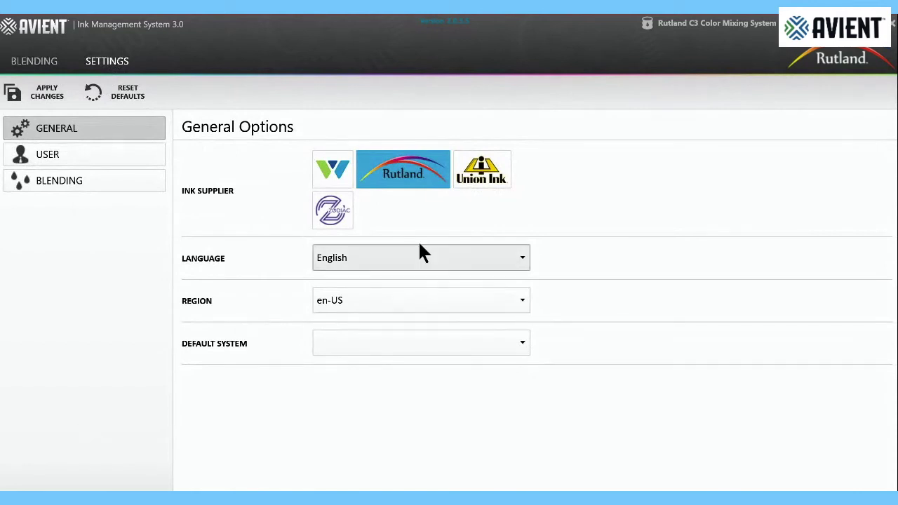
left_click(334, 216)
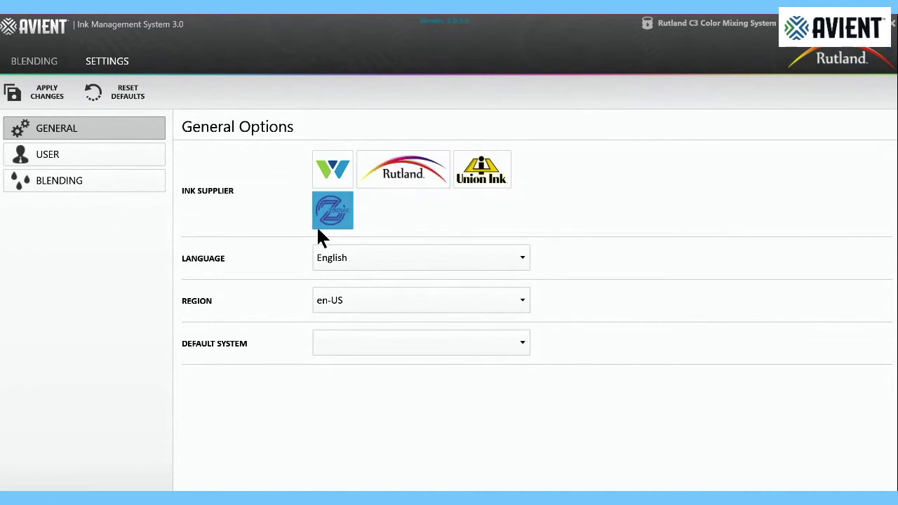
left_click(409, 177)
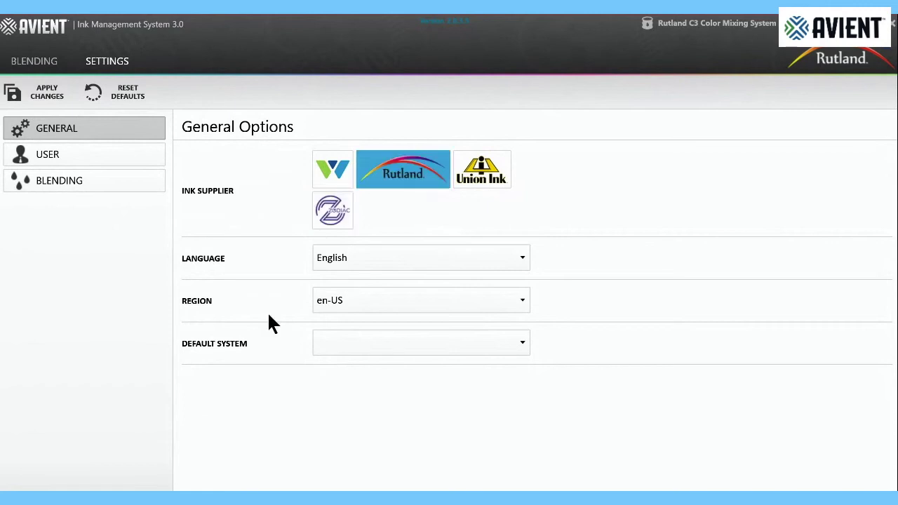
Check the available languages and regions, and set the default system to Rutland C3 Color Mixing System.
left_click(525, 261)
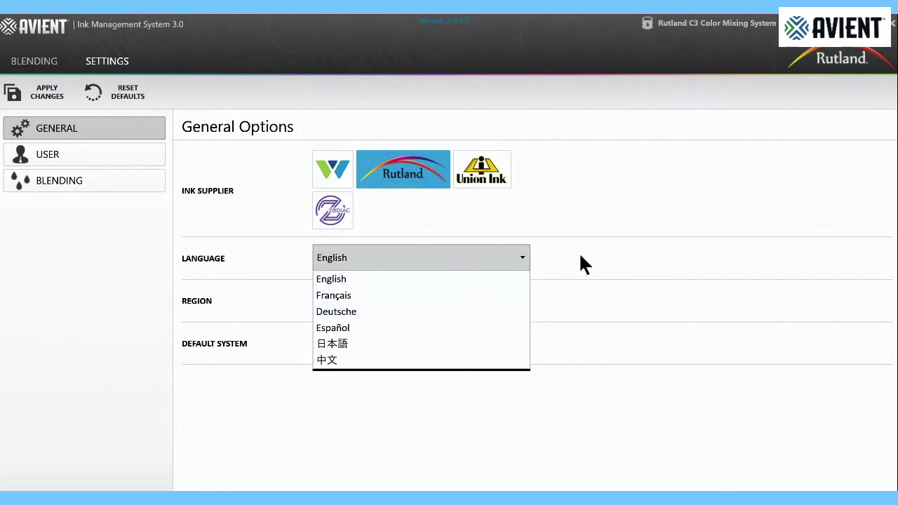
left_click(657, 257)
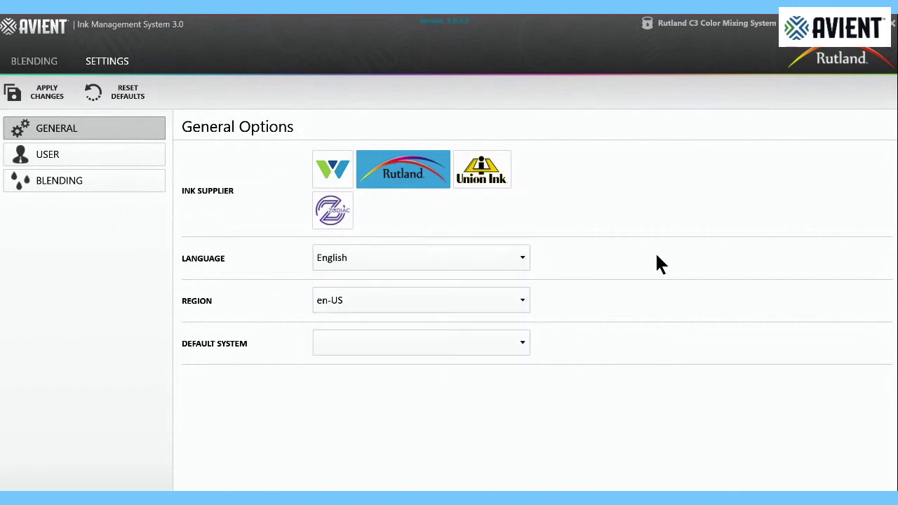
left_click(530, 299)
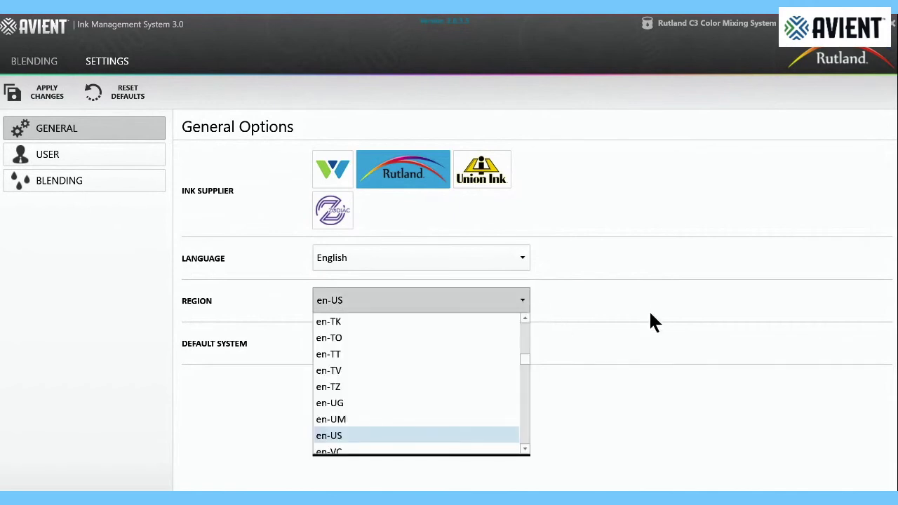
left_click(593, 304)
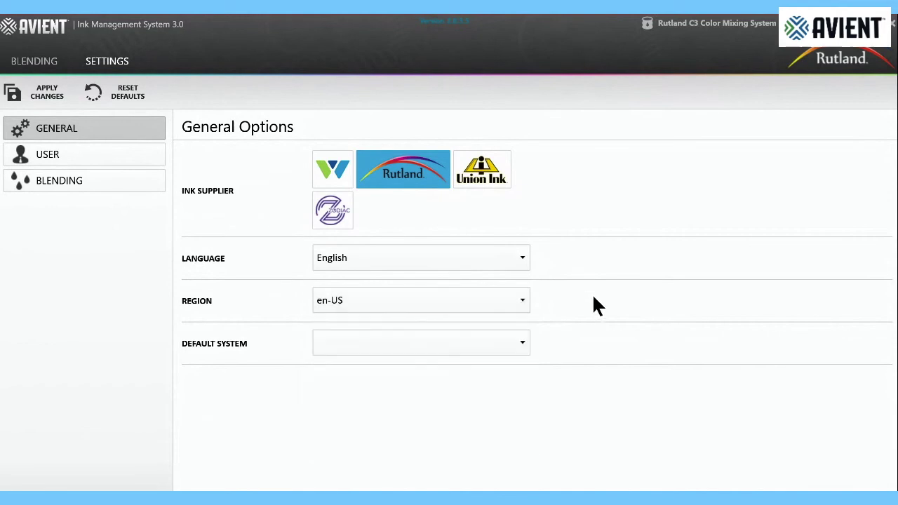
left_click(521, 344)
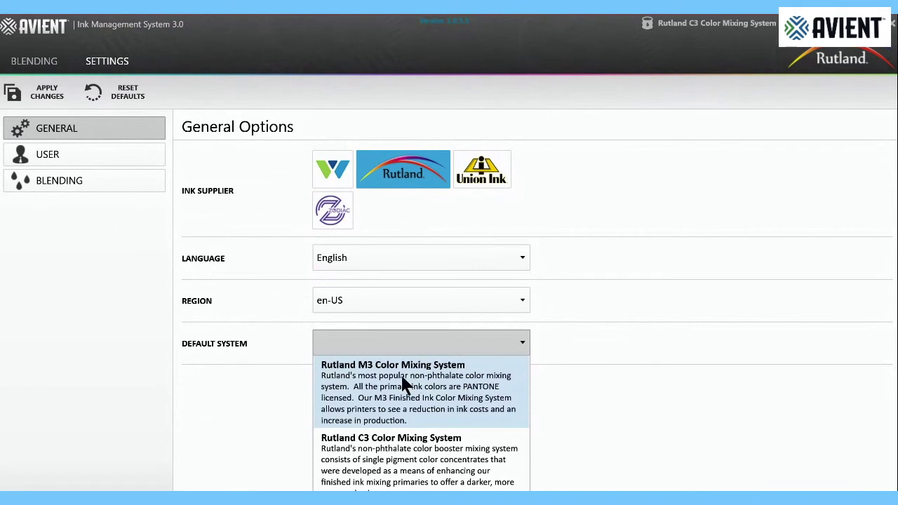
left_click(428, 463)
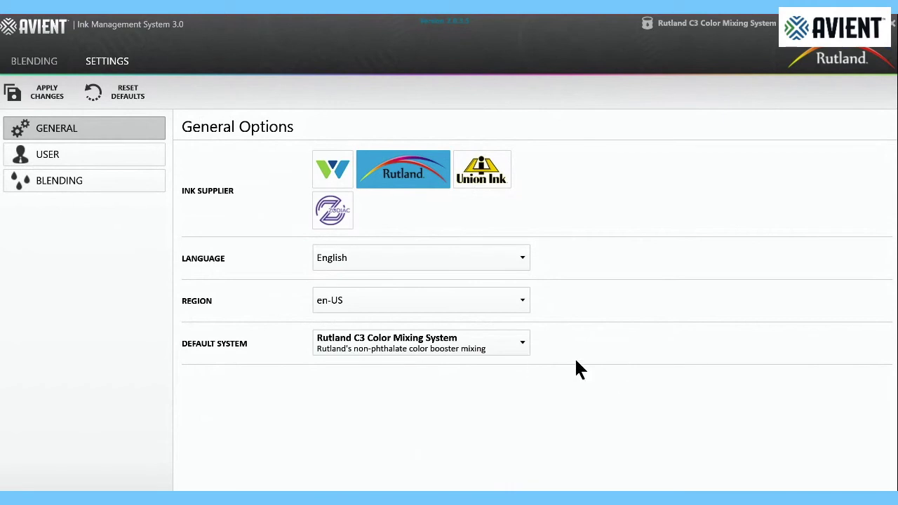
View the user information, and set the default base type to EH0540 (NPT VO BASE) in the blending settings.
left_click(133, 162)
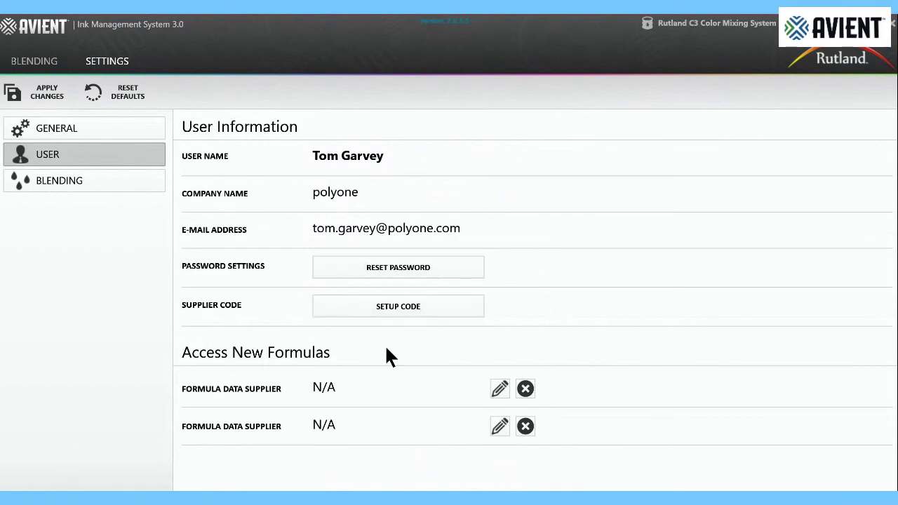
left_click(107, 188)
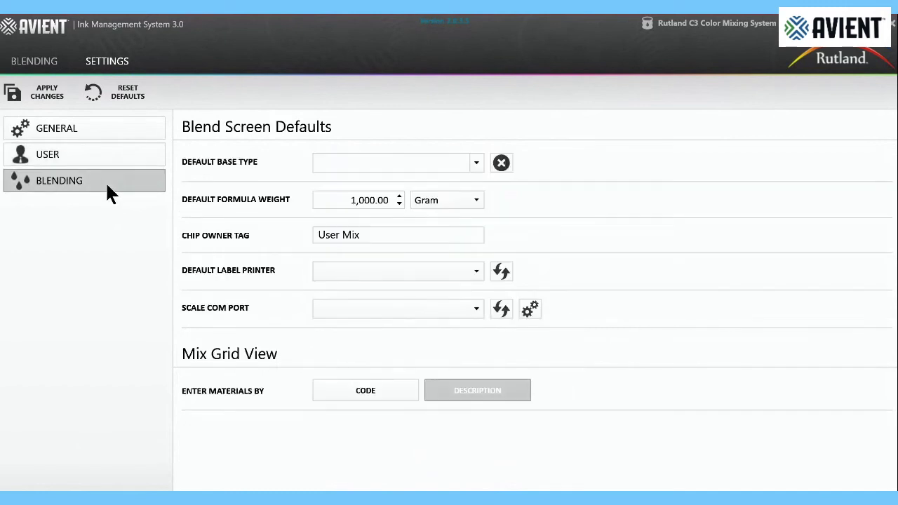
left_click(475, 163)
left_click(346, 247)
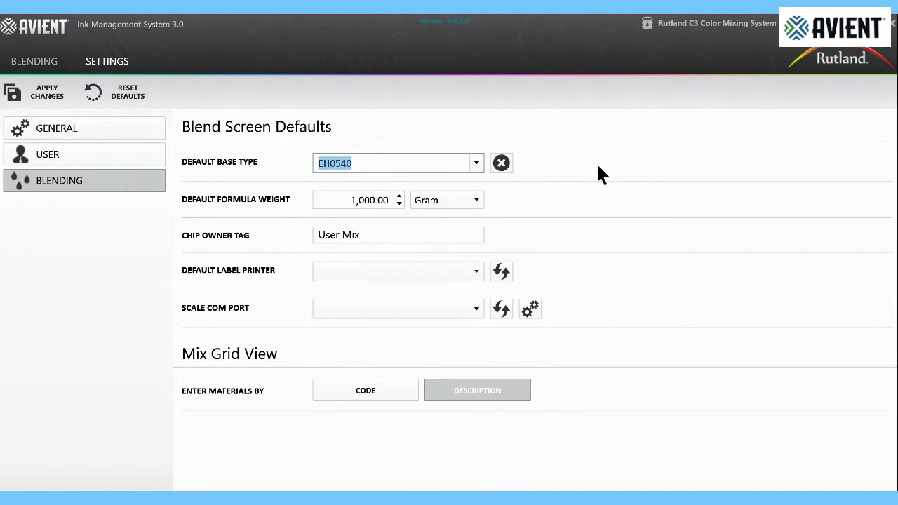
Review the list of available base types and clear the default base type.
left_click(477, 164)
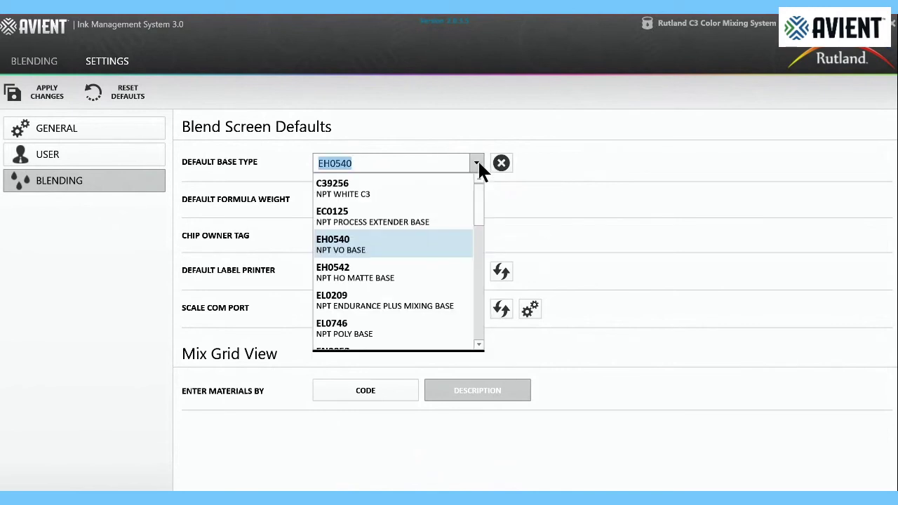
left_click(575, 172)
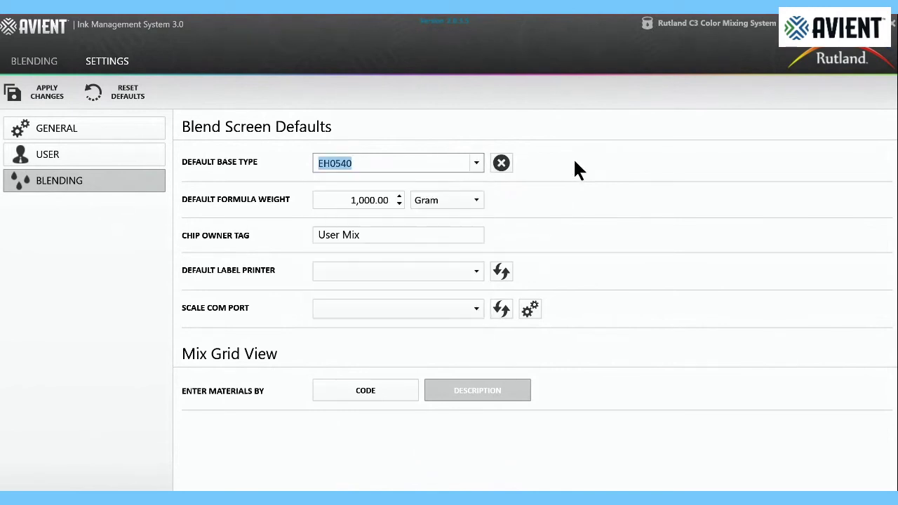
left_click(475, 167)
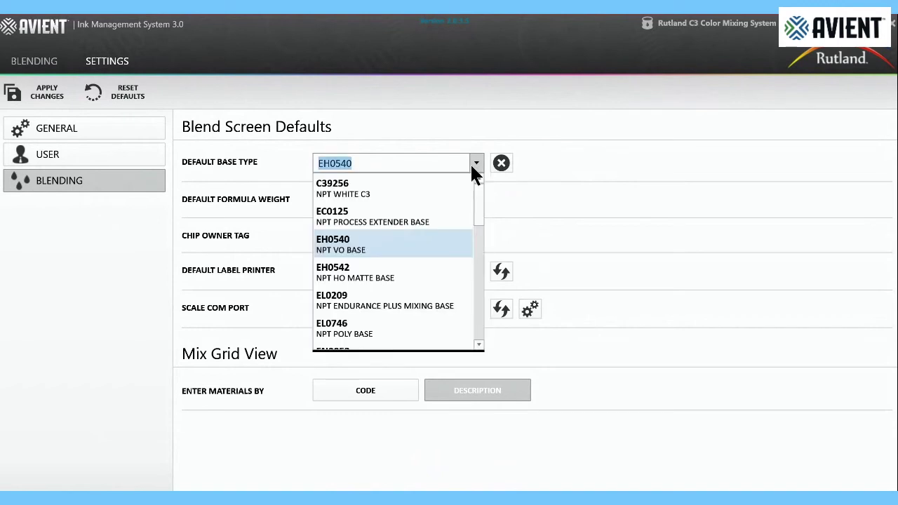
left_click(592, 145)
left_click(501, 163)
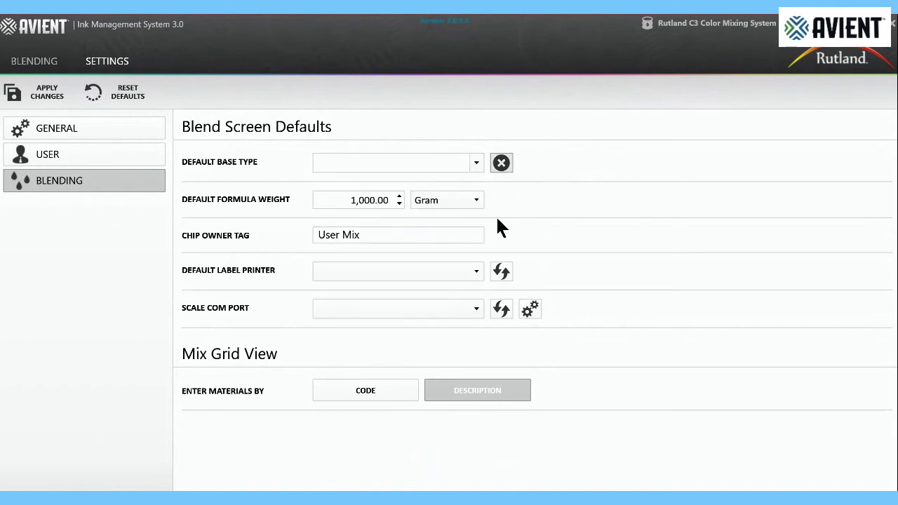